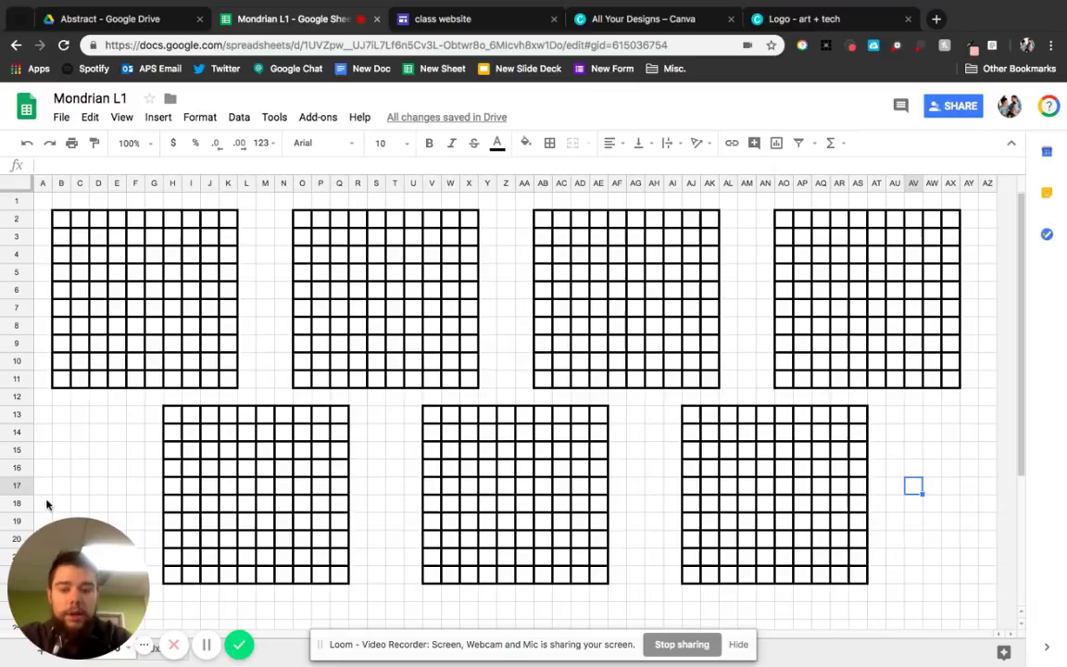
Step: Merge B2:D5 into one blank 3-by-4 block in the first grid's top-left corner
{"action": "mouse_move", "coordinate": [71, 577]}
{"action": "left_click_drag", "start_coordinate": [71, 576], "coordinate": [914, 541]}
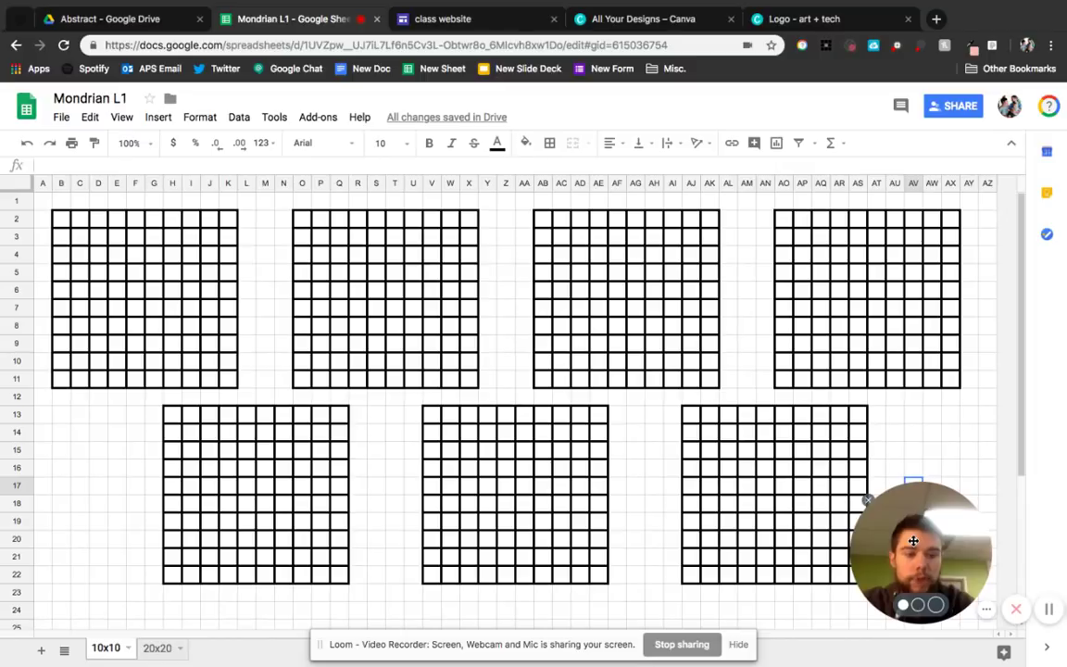
{"action": "left_click", "coordinate": [739, 645]}
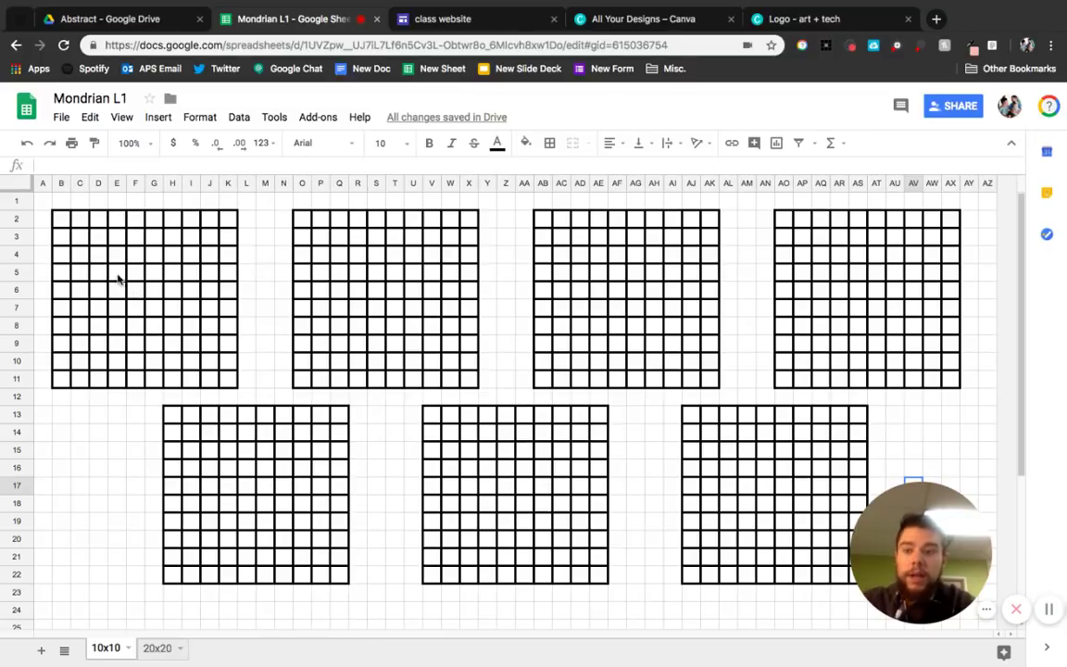
{"action": "left_click", "coordinate": [59, 222]}
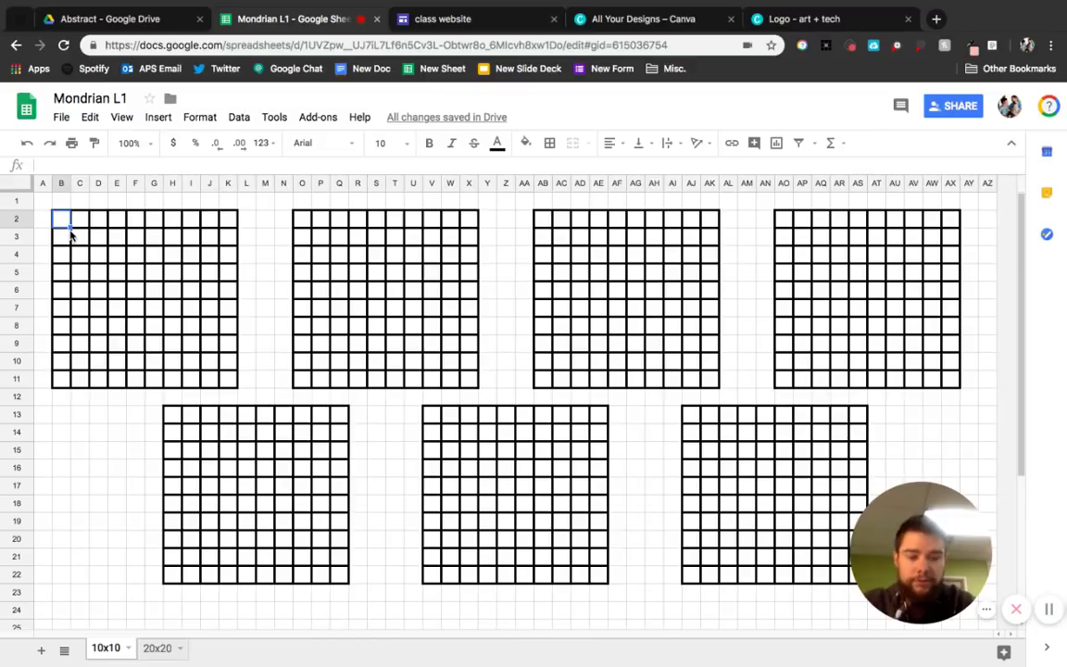
{"action": "left_click", "coordinate": [93, 483]}
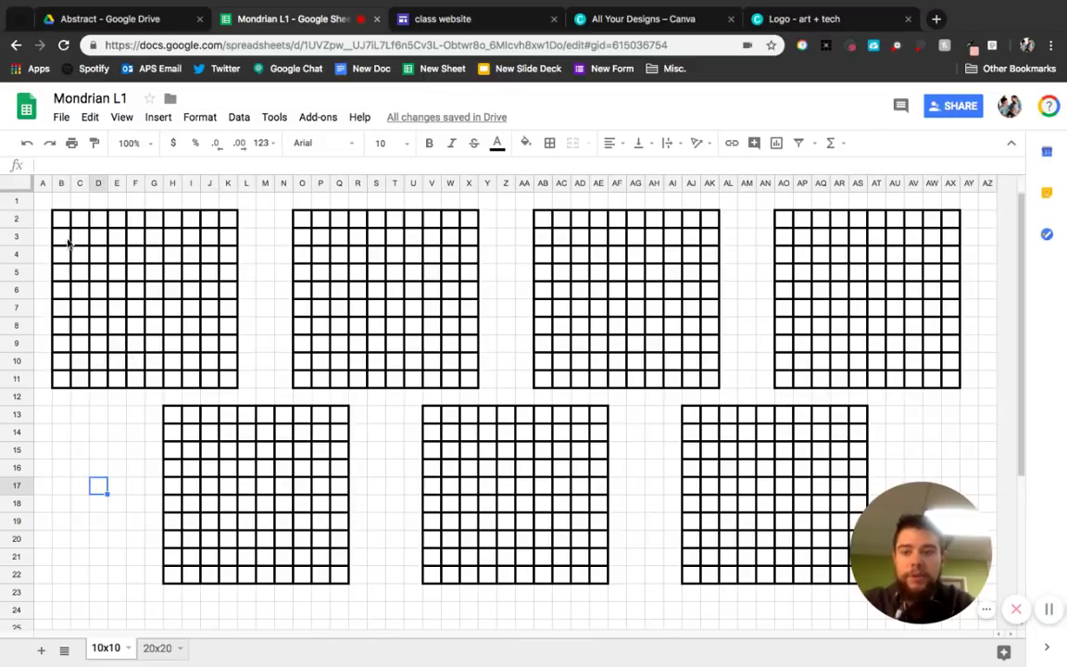
{"action": "left_click", "coordinate": [58, 219]}
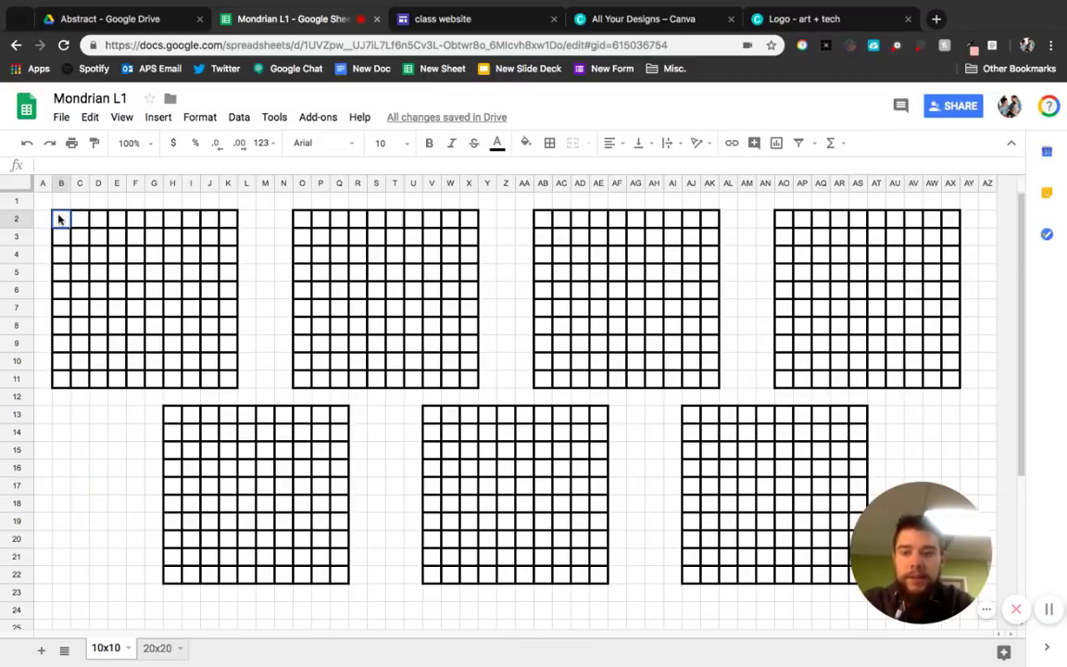
{"action": "left_click_drag", "start_coordinate": [67, 226], "coordinate": [90, 272]}
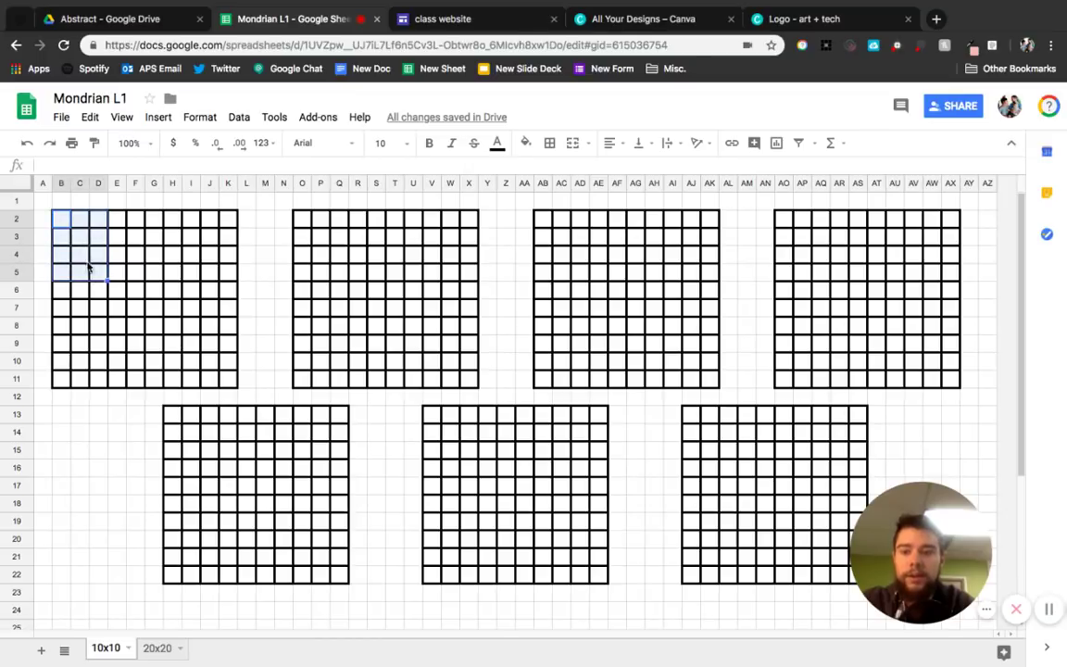
{"action": "left_click", "coordinate": [572, 145]}
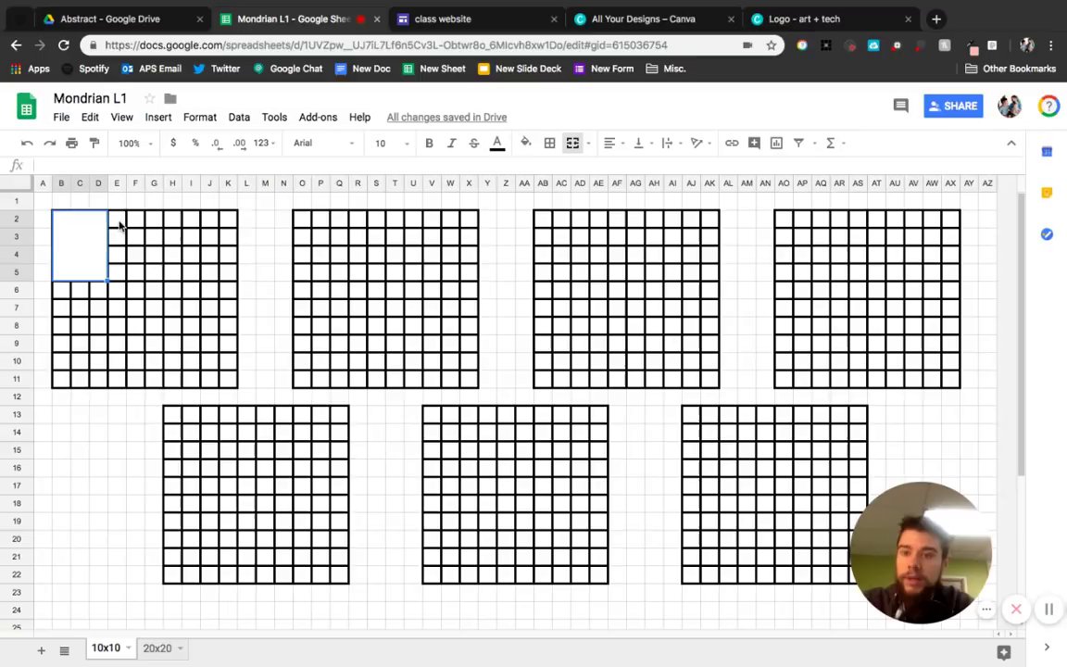
Step: Merge E2:G3, E4:H5 and H2:I3 each into a single rectangle
{"action": "left_click_drag", "start_coordinate": [117, 219], "coordinate": [153, 233]}
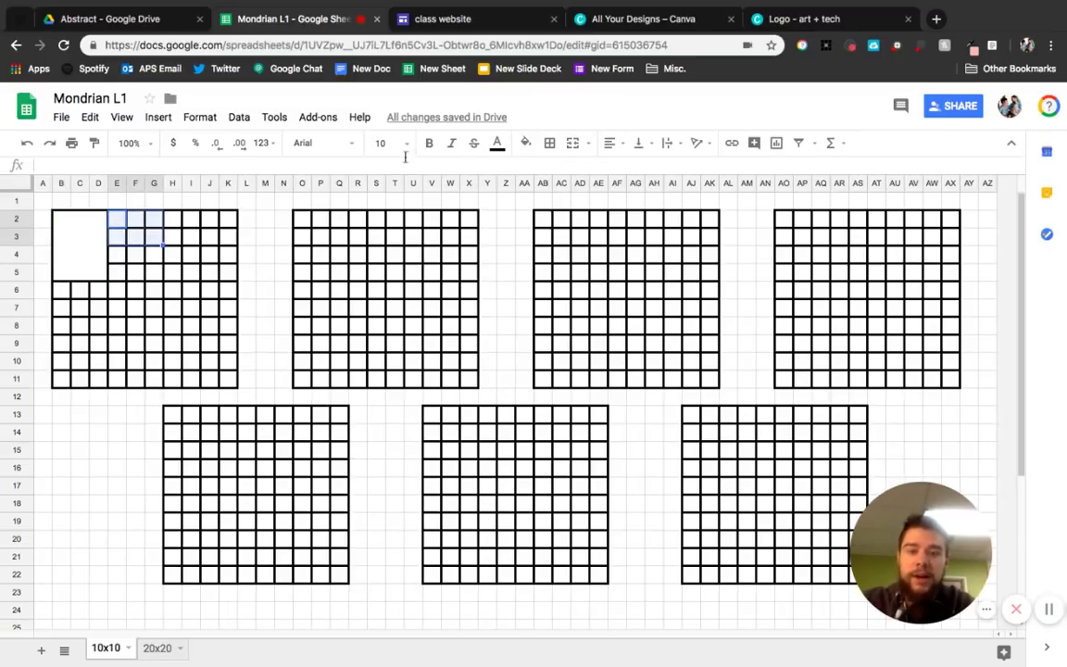
{"action": "left_click", "coordinate": [573, 143]}
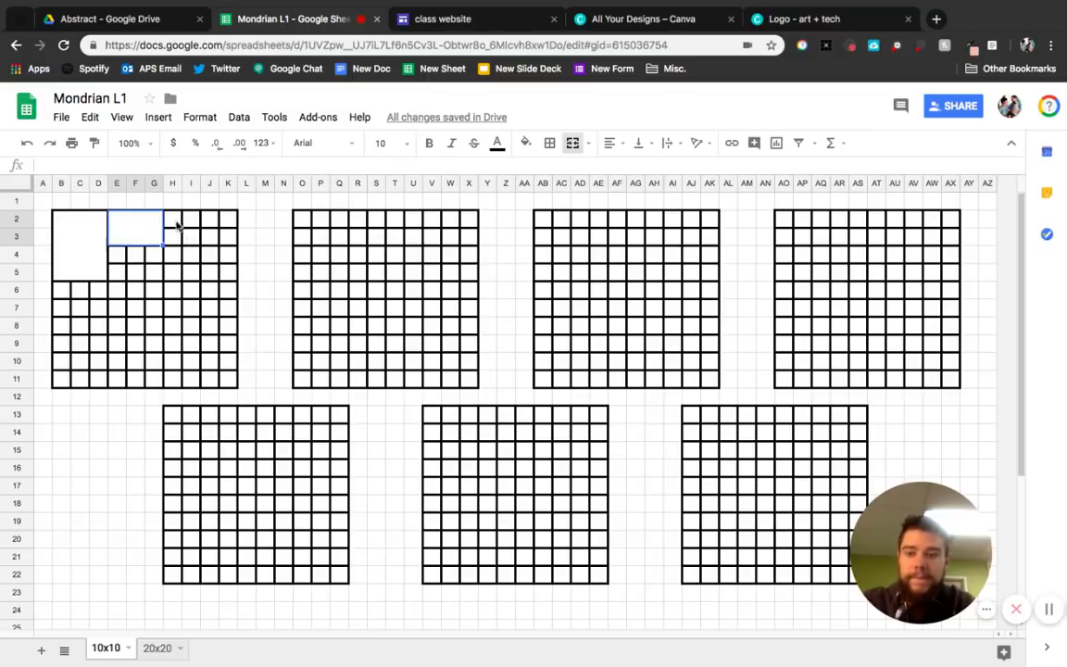
{"action": "left_click_drag", "start_coordinate": [120, 258], "coordinate": [183, 276]}
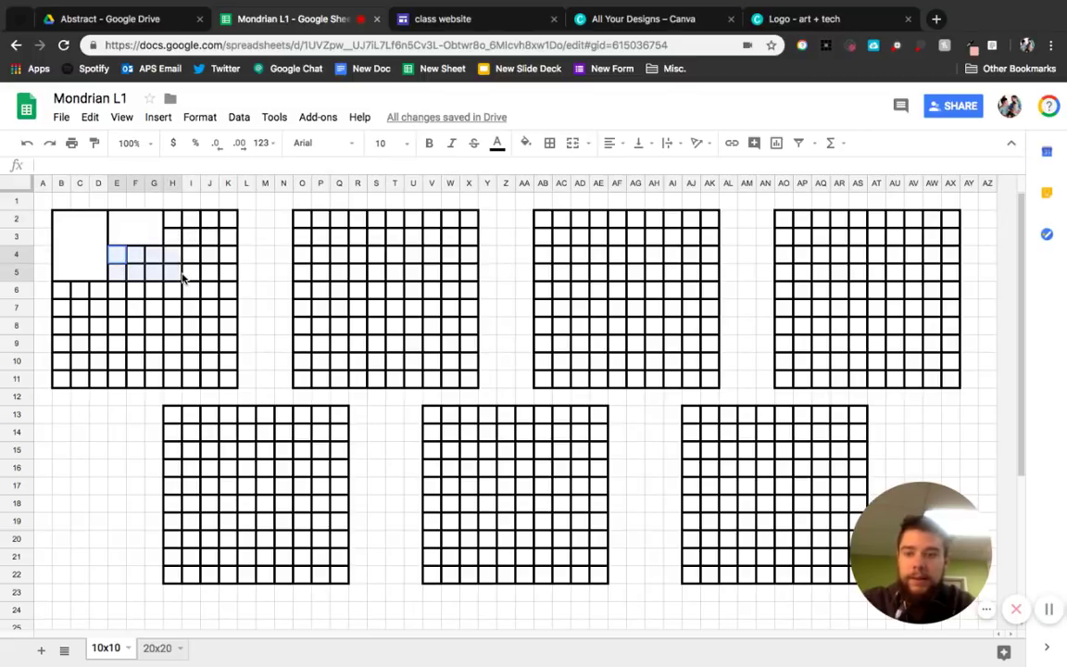
{"action": "left_click", "coordinate": [572, 142]}
{"action": "left_click_drag", "start_coordinate": [181, 224], "coordinate": [195, 234]}
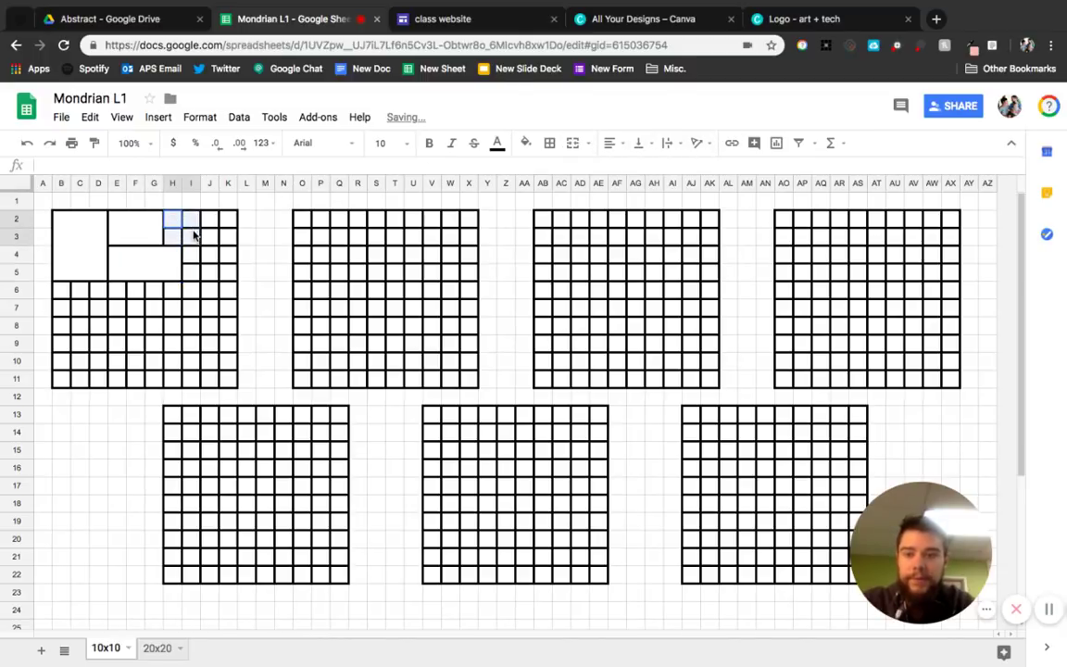
{"action": "left_click", "coordinate": [572, 144]}
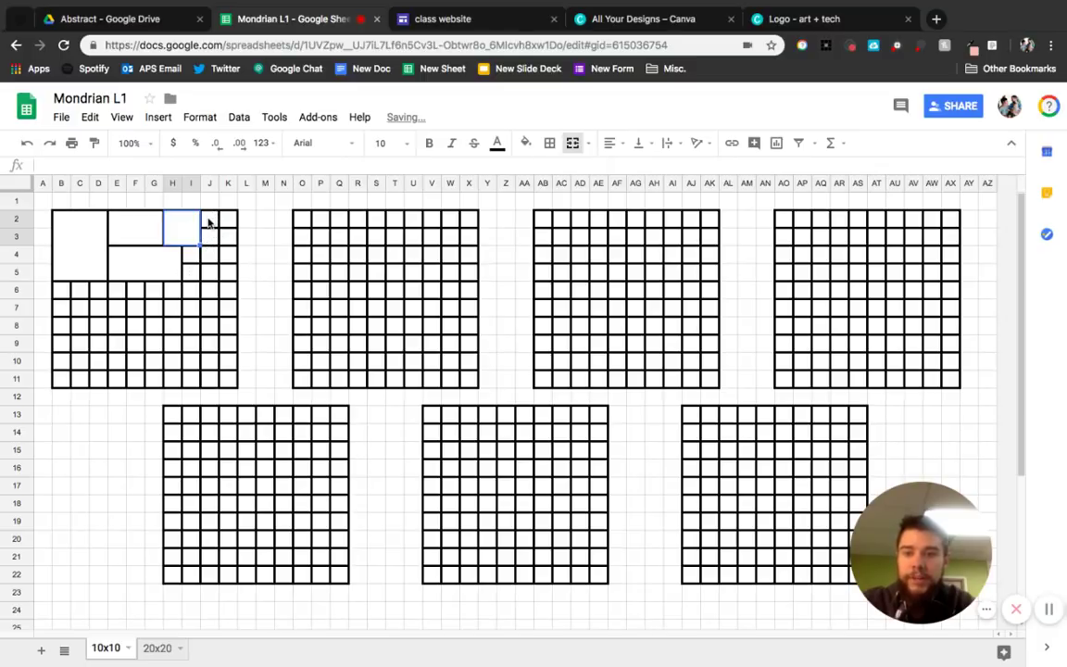
Step: Merge J2:K7, I5:I8, J8:K8 and E6:H7 into separate blocks
{"action": "left_click_drag", "start_coordinate": [209, 223], "coordinate": [238, 316]}
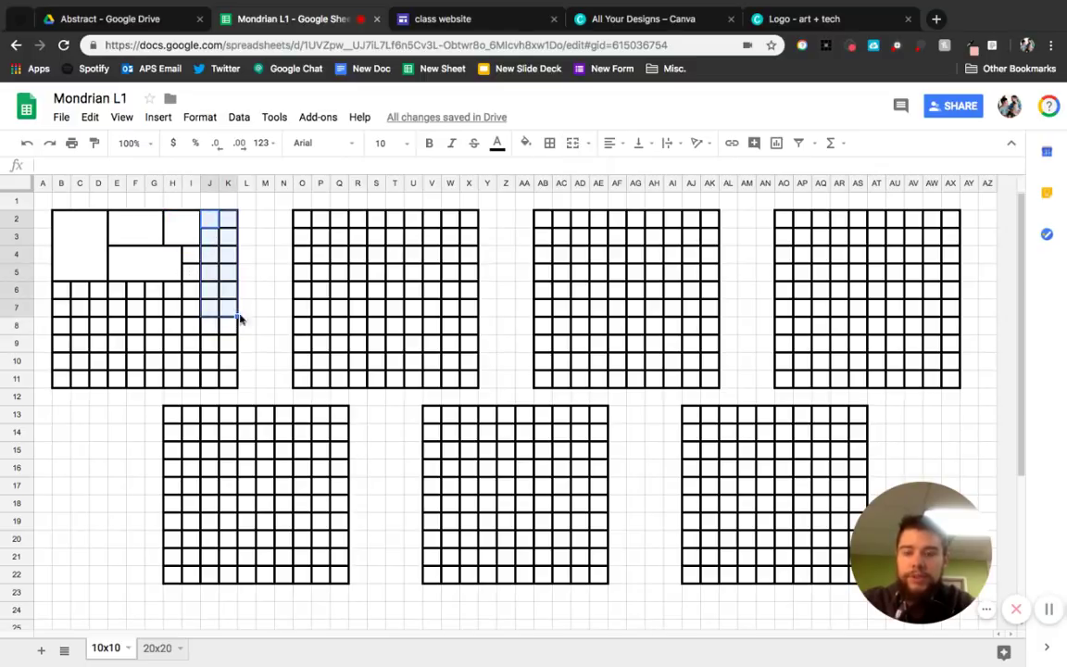
{"action": "left_click", "coordinate": [575, 144]}
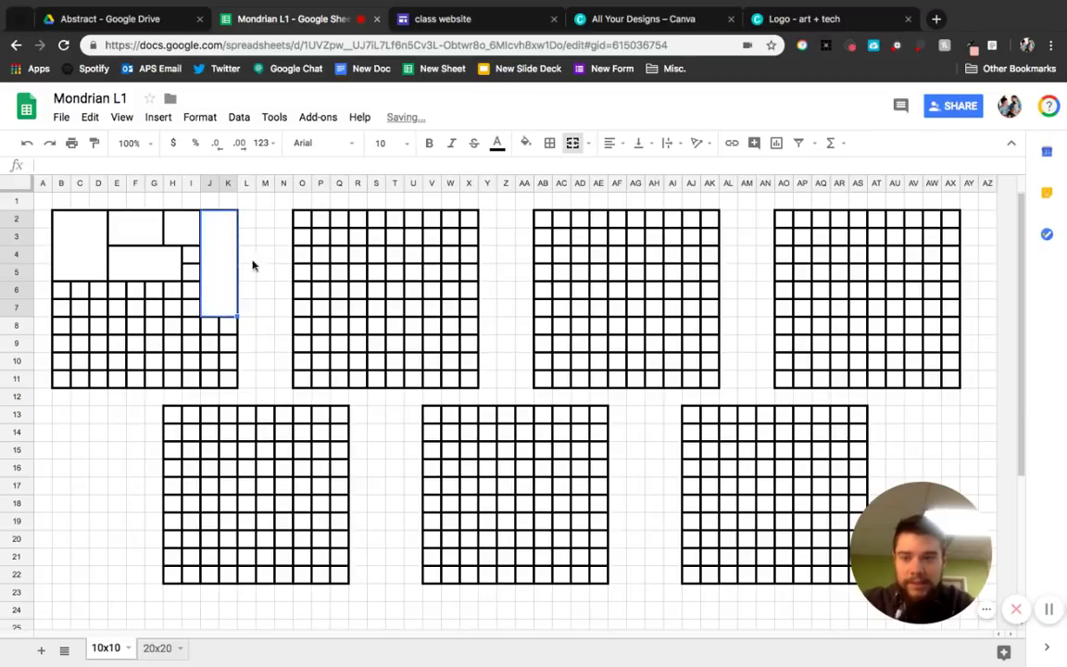
{"action": "left_click_drag", "start_coordinate": [192, 278], "coordinate": [227, 326]}
{"action": "left_click", "coordinate": [574, 146]}
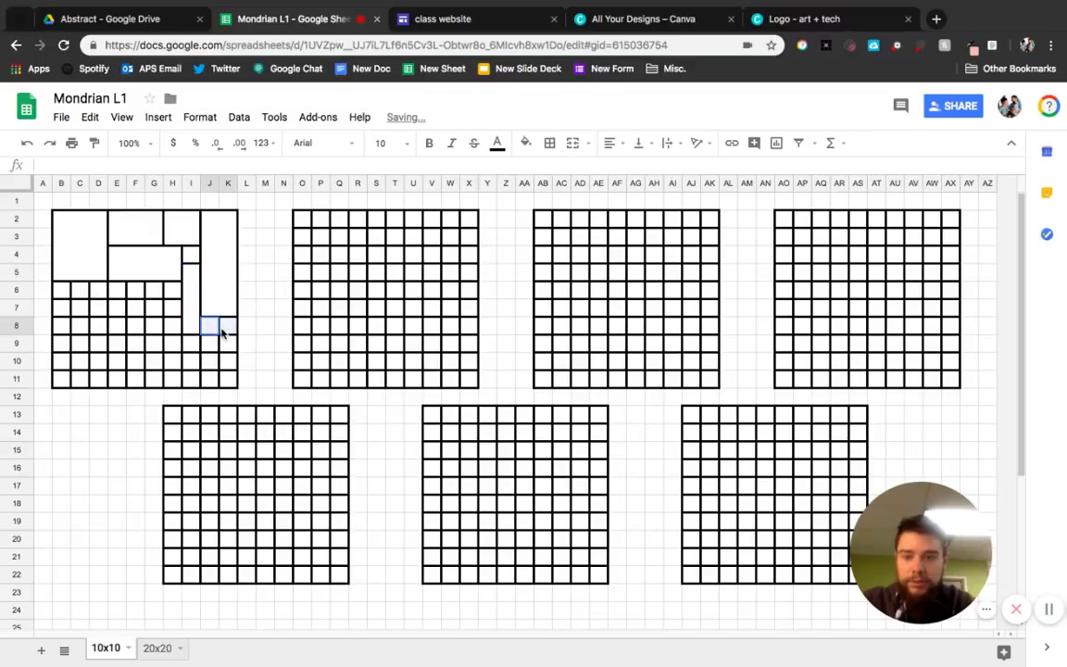
{"action": "left_click", "coordinate": [572, 143]}
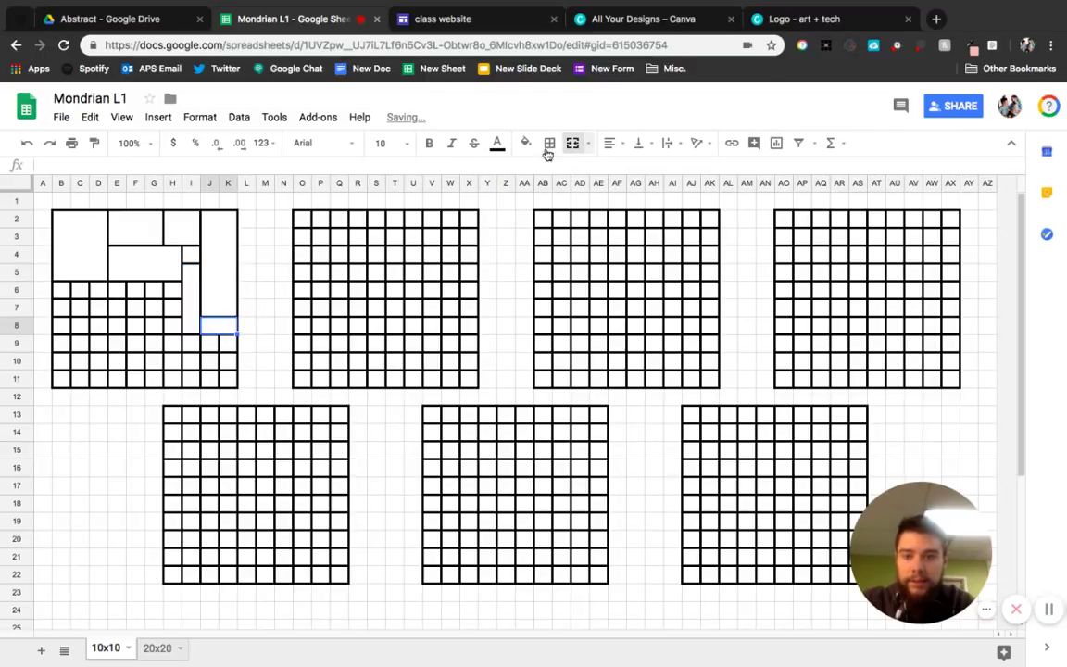
{"action": "left_click_drag", "start_coordinate": [174, 295], "coordinate": [118, 308]}
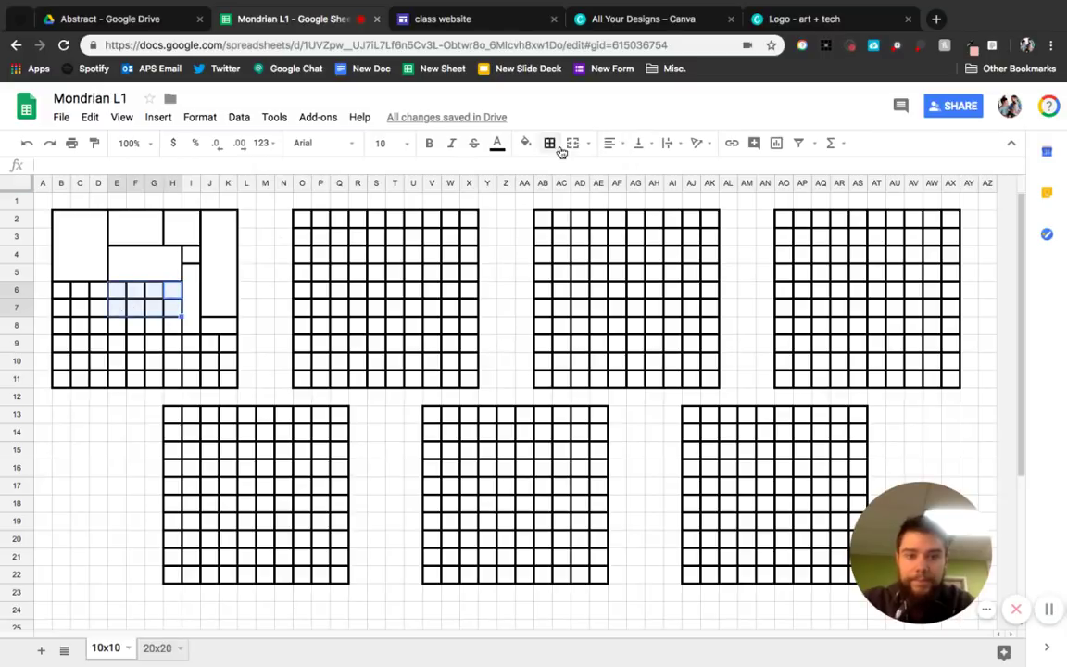
{"action": "left_click", "coordinate": [573, 143]}
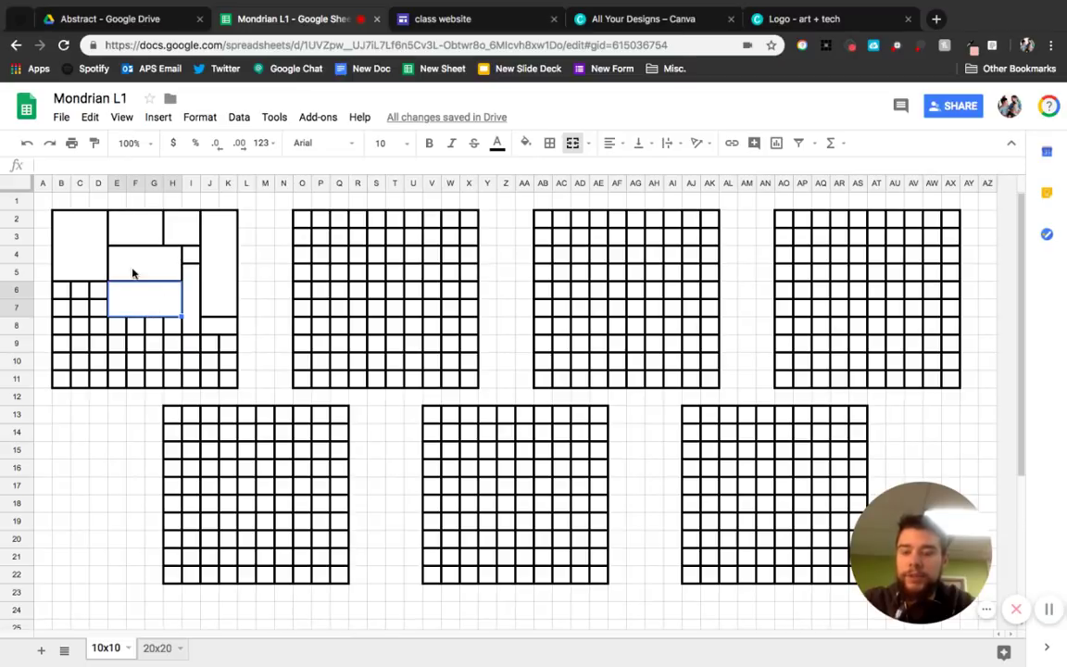
Step: Undo the E6:H7 merge, then merge F6:H7 and I9:K11 instead
{"action": "key", "text": "ctrl+z"}
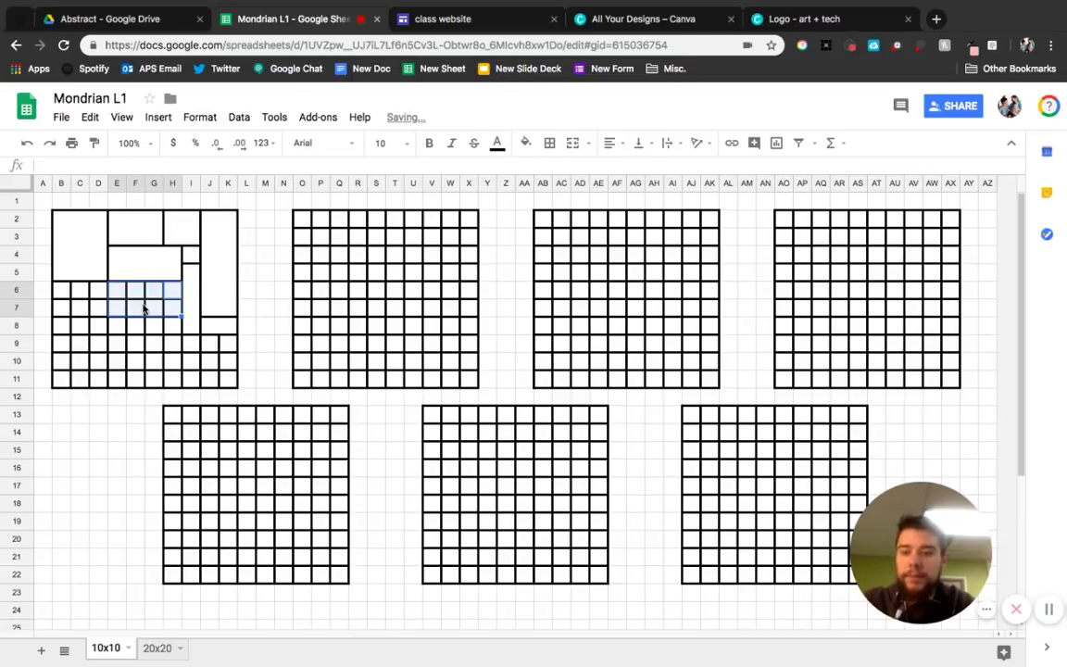
{"action": "left_click_drag", "start_coordinate": [170, 294], "coordinate": [138, 305]}
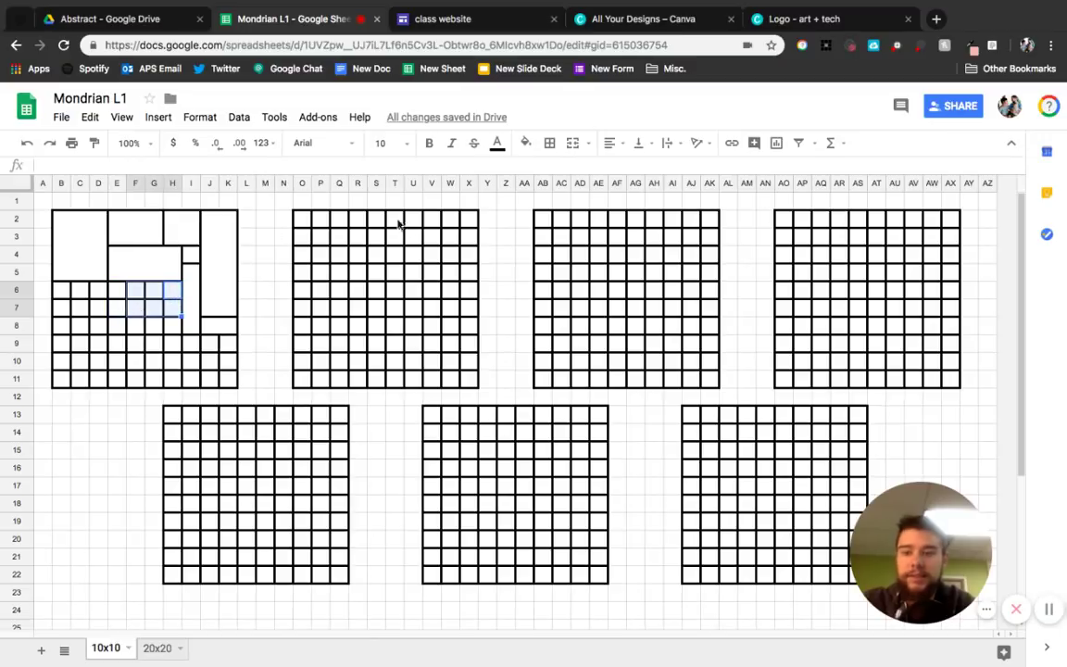
{"action": "left_click", "coordinate": [571, 144]}
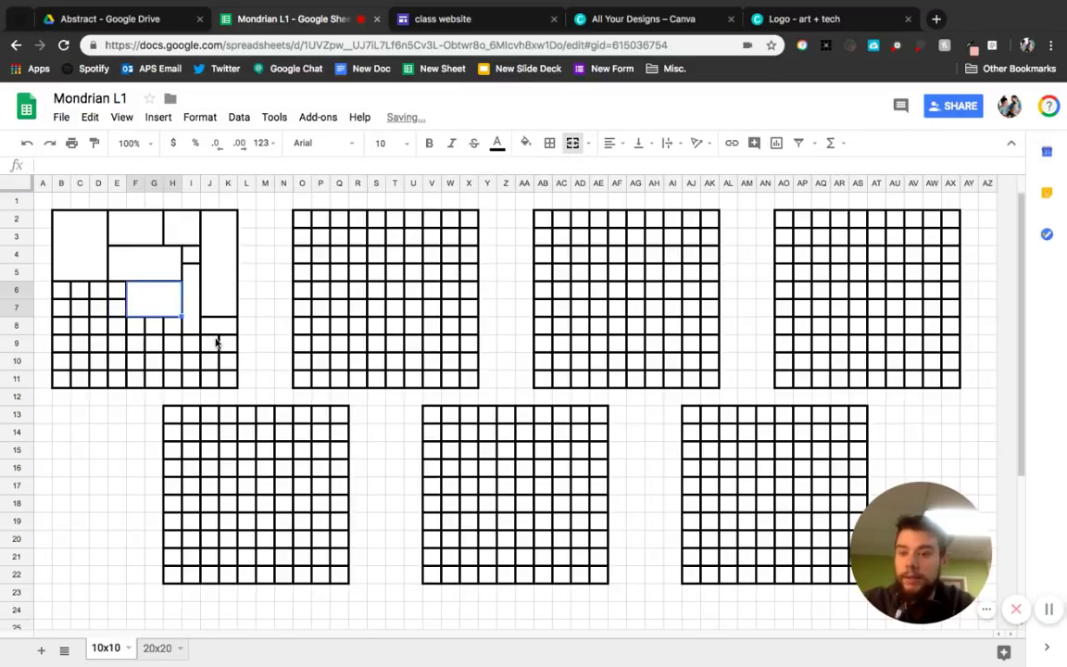
{"action": "left_click_drag", "start_coordinate": [193, 348], "coordinate": [231, 378]}
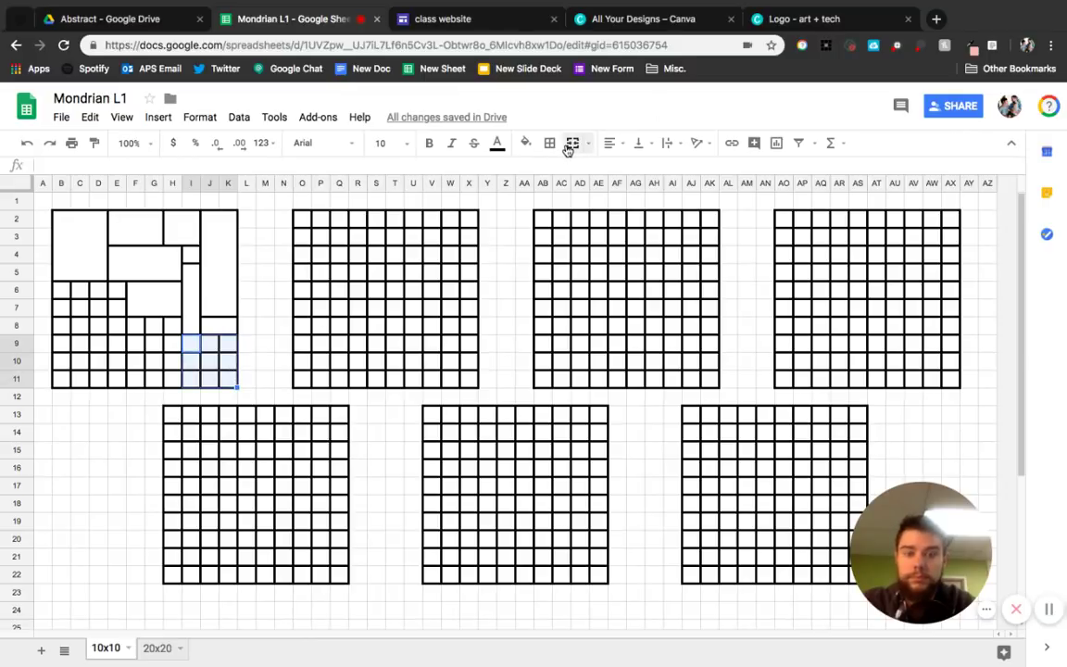
{"action": "left_click", "coordinate": [572, 144]}
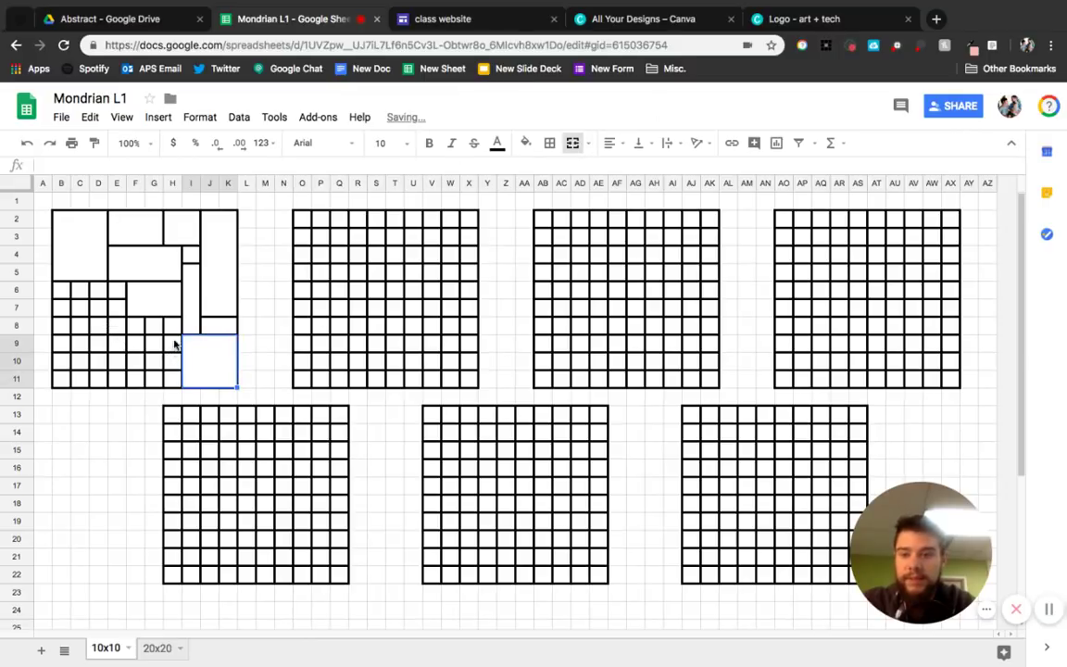
Step: Merge B8:H9, B6:D7, E6:E7 and G10:H11 into separate blocks
{"action": "left_click_drag", "start_coordinate": [173, 328], "coordinate": [59, 350]}
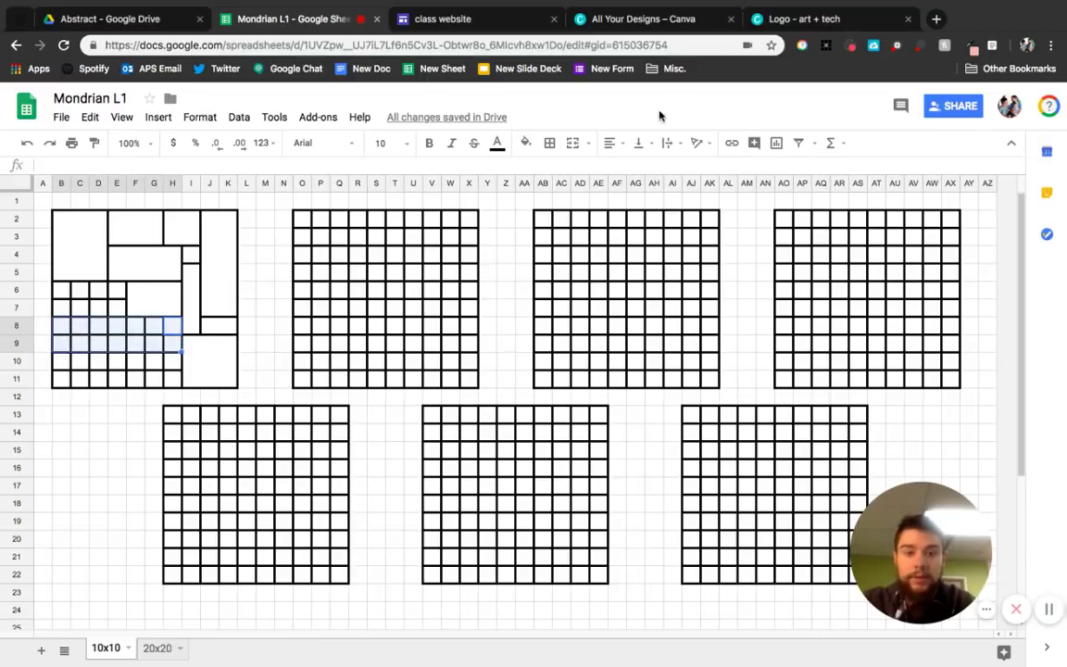
{"action": "left_click", "coordinate": [573, 143]}
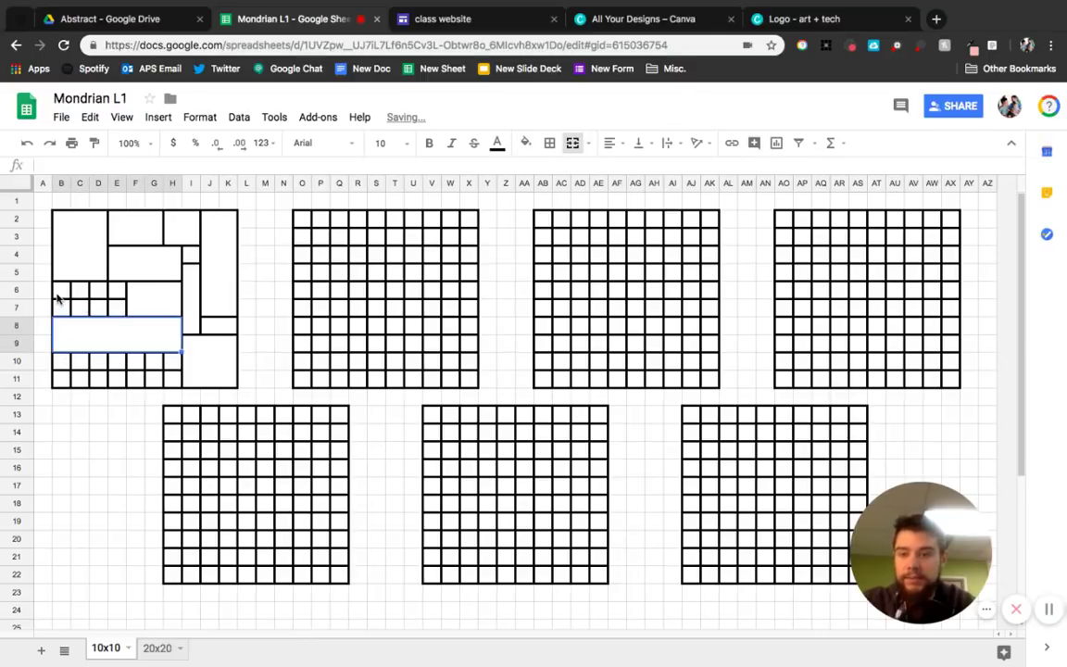
{"action": "left_click_drag", "start_coordinate": [57, 297], "coordinate": [100, 308]}
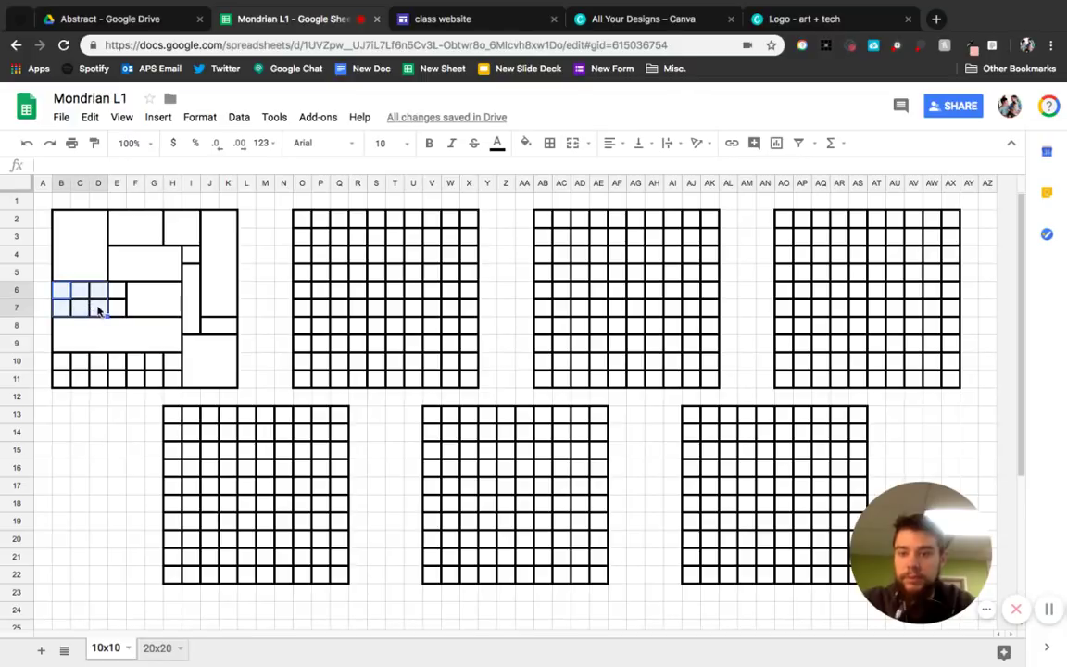
{"action": "left_click", "coordinate": [573, 143]}
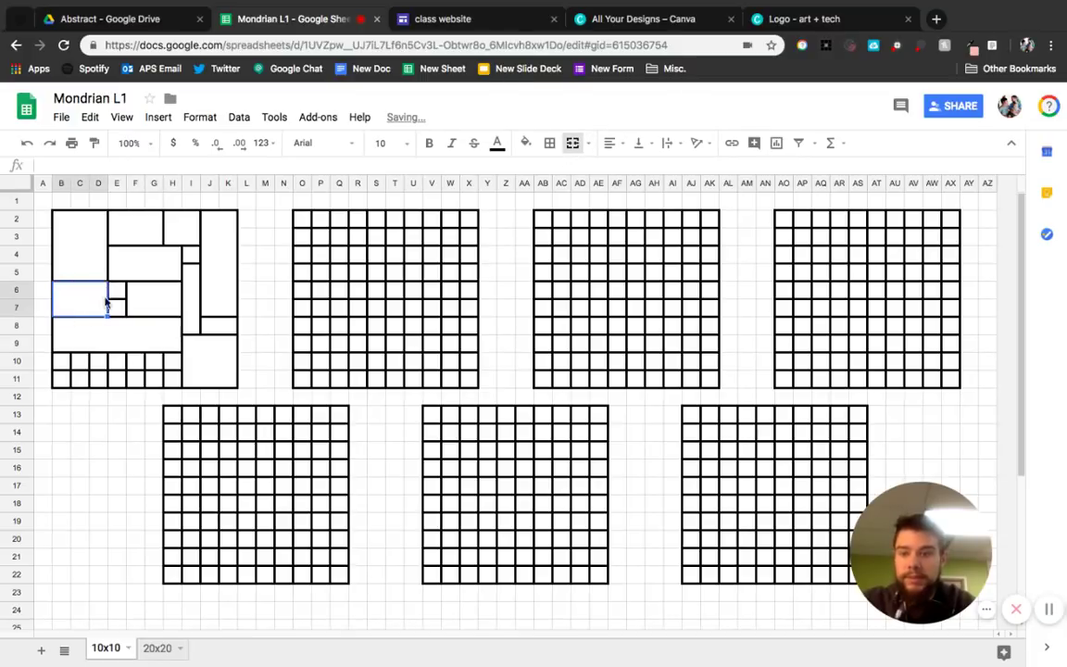
{"action": "left_click_drag", "start_coordinate": [110, 296], "coordinate": [115, 309]}
{"action": "left_click", "coordinate": [572, 143]}
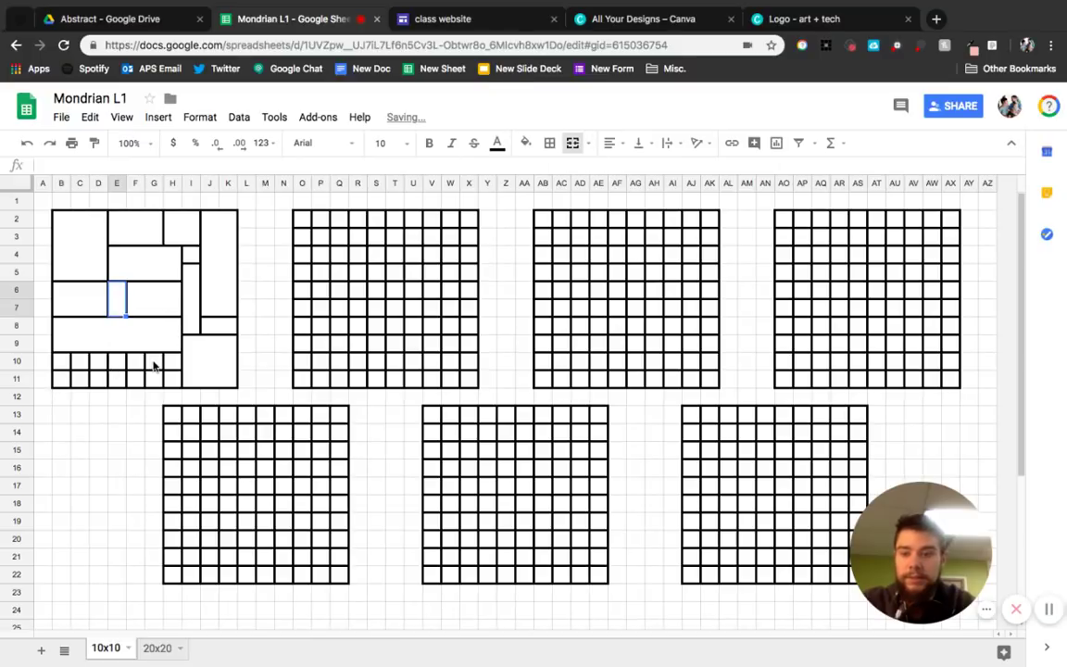
{"action": "left_click_drag", "start_coordinate": [154, 366], "coordinate": [172, 377]}
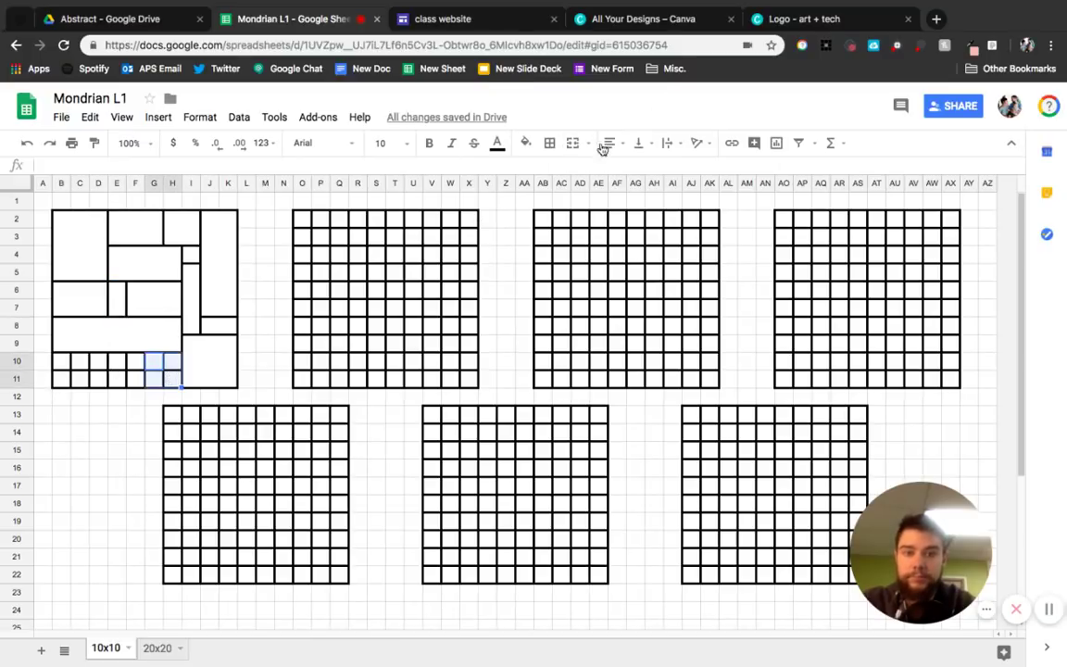
{"action": "left_click", "coordinate": [573, 142]}
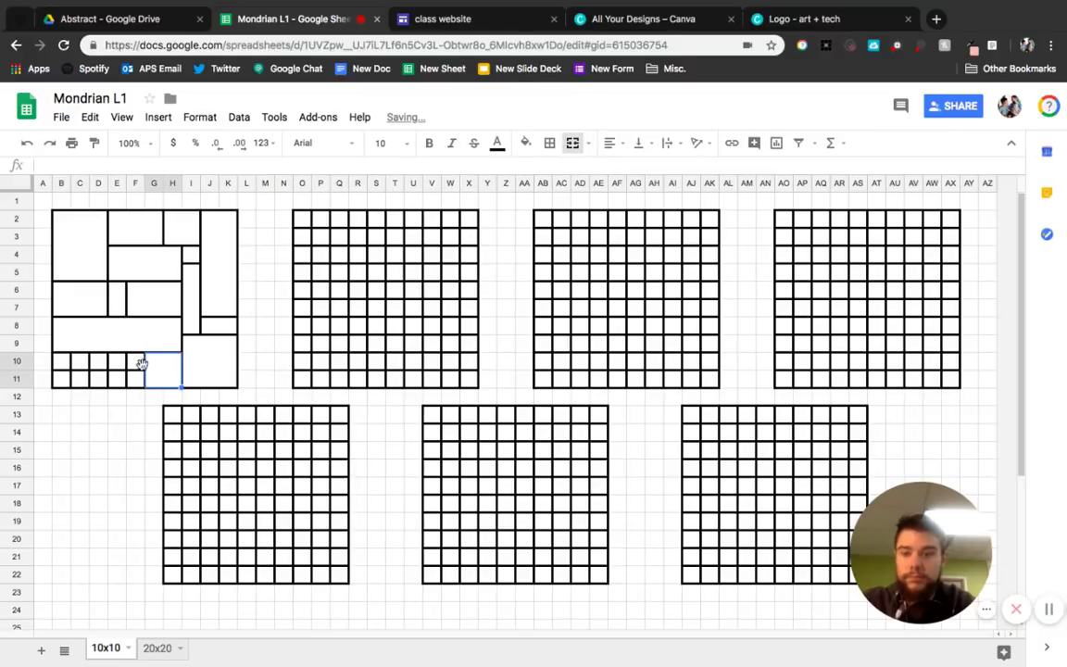
{"action": "left_click_drag", "start_coordinate": [141, 363], "coordinate": [59, 385]}
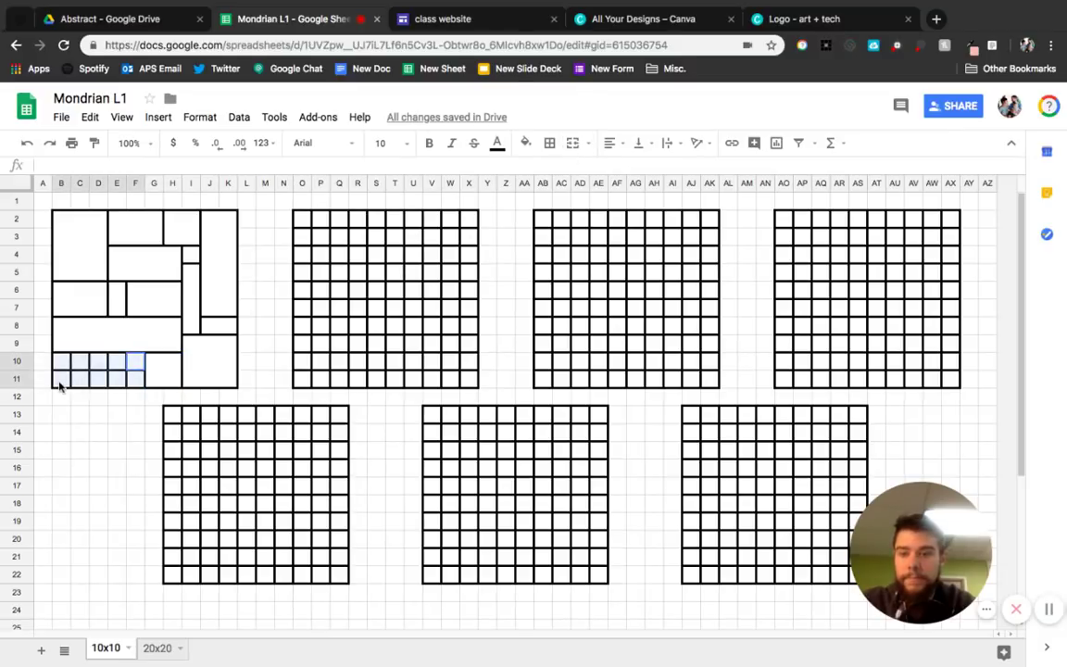
Step: Merge B10:F11 into one rectangle and deselect to review the finished block layout
{"action": "left_click", "coordinate": [573, 145]}
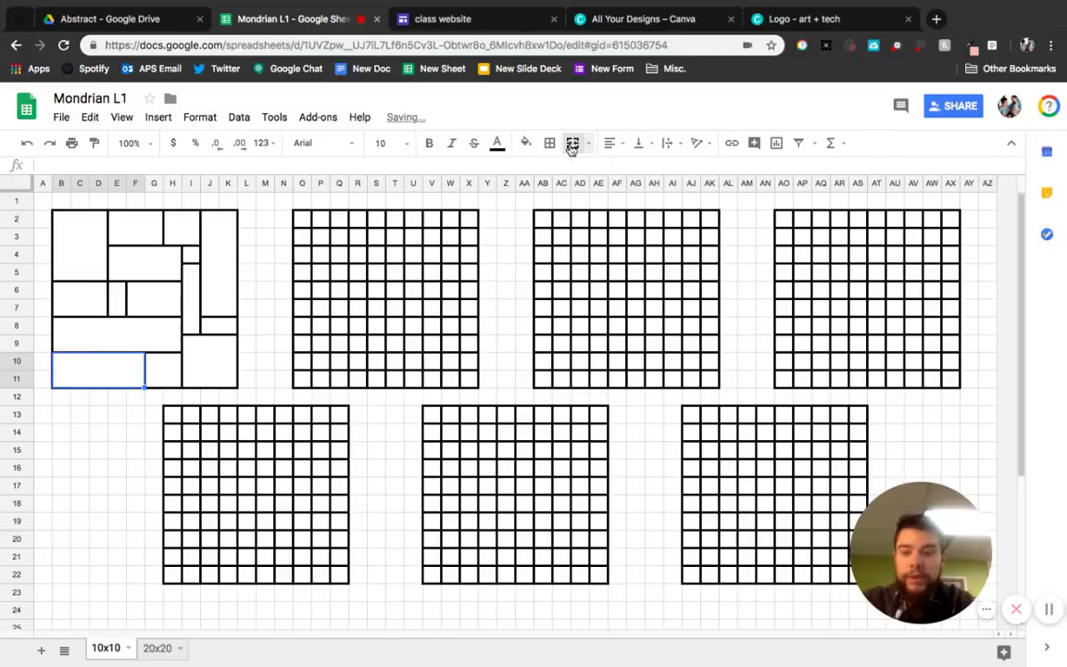
{"action": "left_click", "coordinate": [88, 422]}
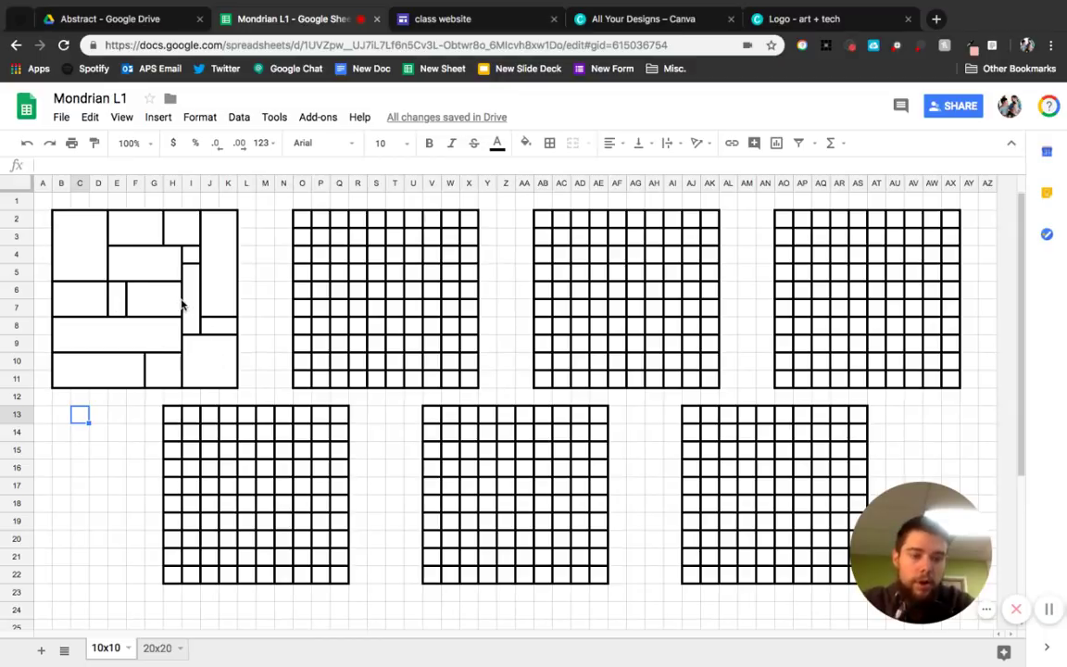
{"action": "left_click", "coordinate": [104, 247]}
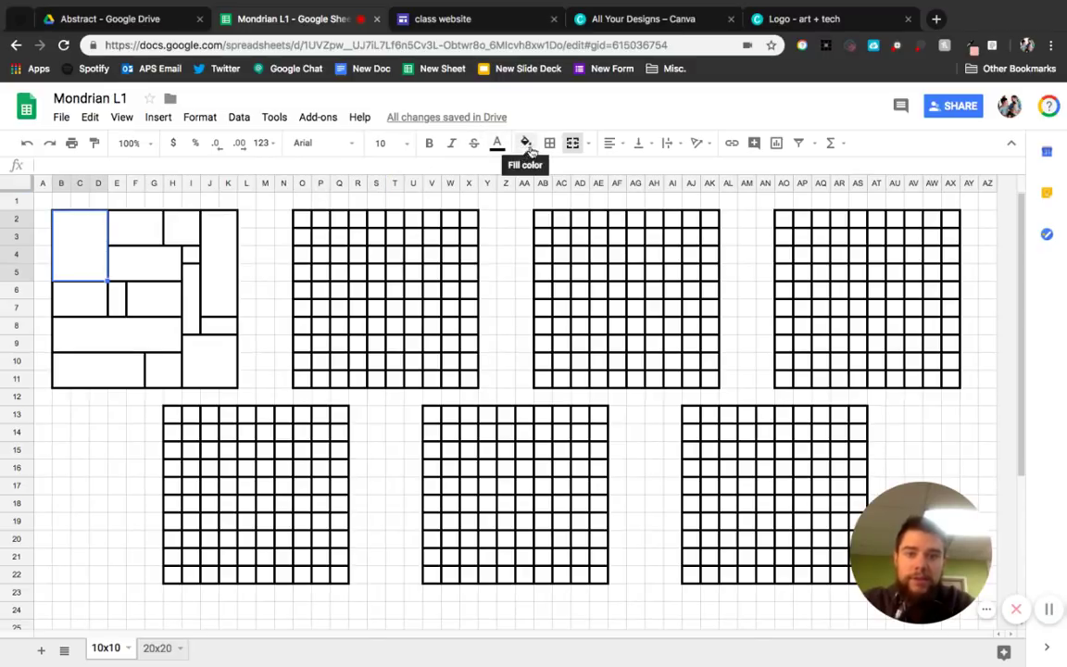
Step: Fill B2:D5 red, B10:F11 yellow and the tall J2:K7 block blue
{"action": "left_click", "coordinate": [527, 142]}
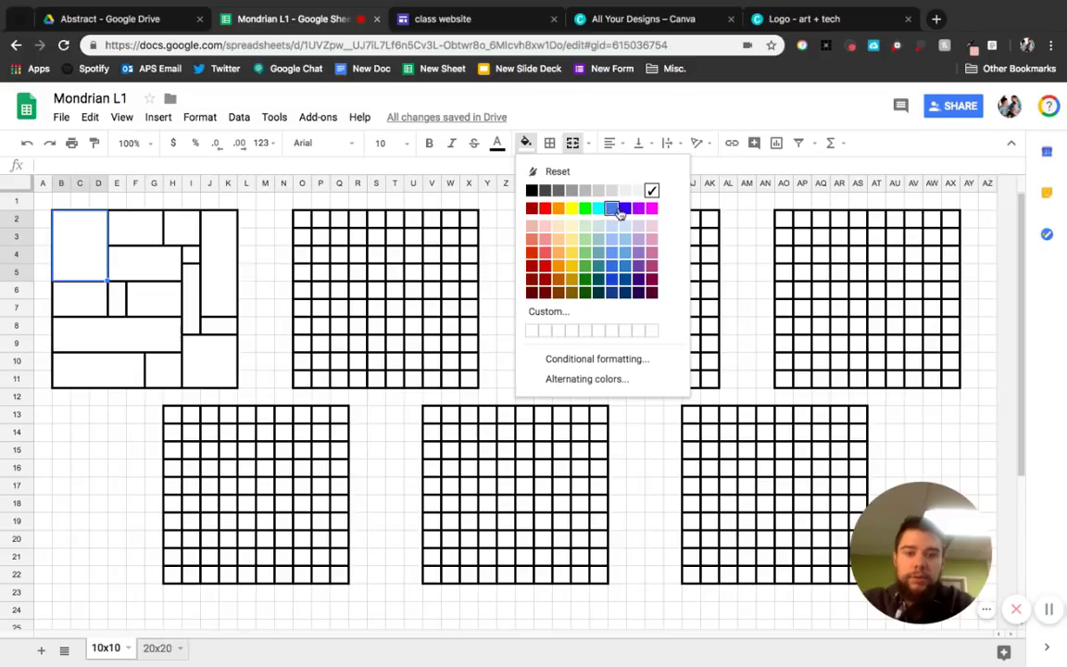
{"action": "left_click", "coordinate": [545, 209]}
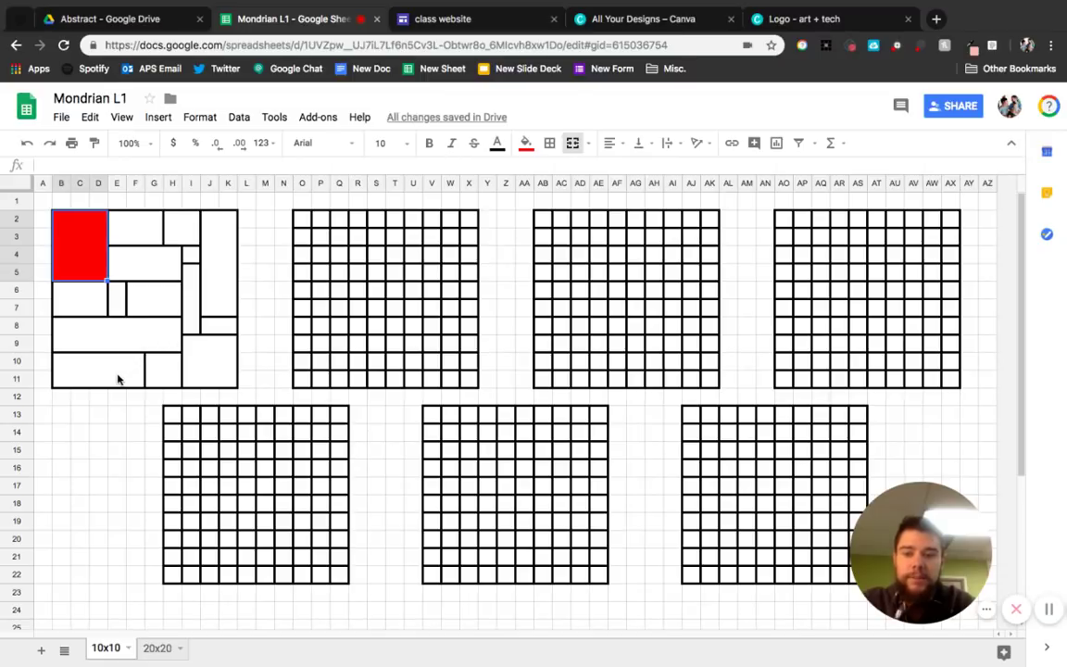
{"action": "left_click", "coordinate": [211, 370]}
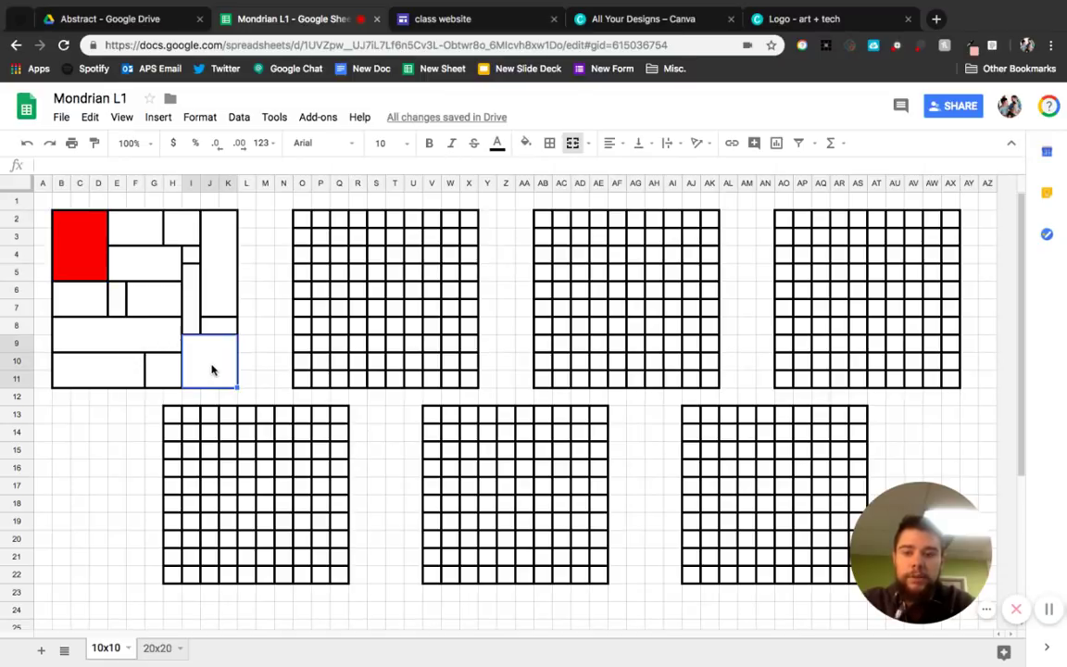
{"action": "left_click", "coordinate": [103, 366]}
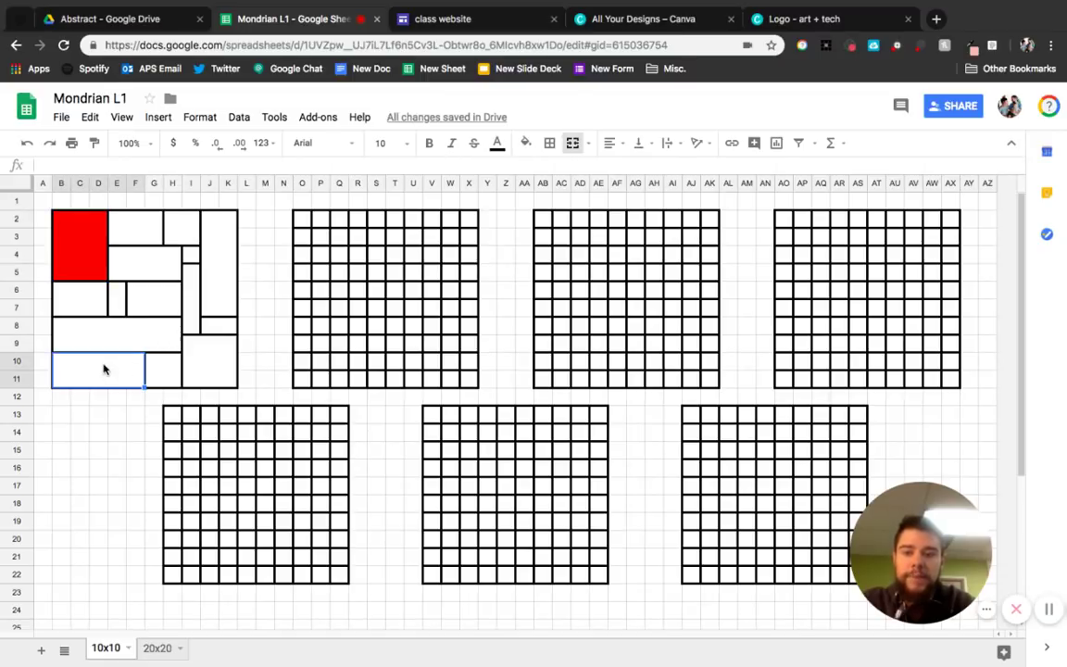
{"action": "left_click", "coordinate": [526, 142]}
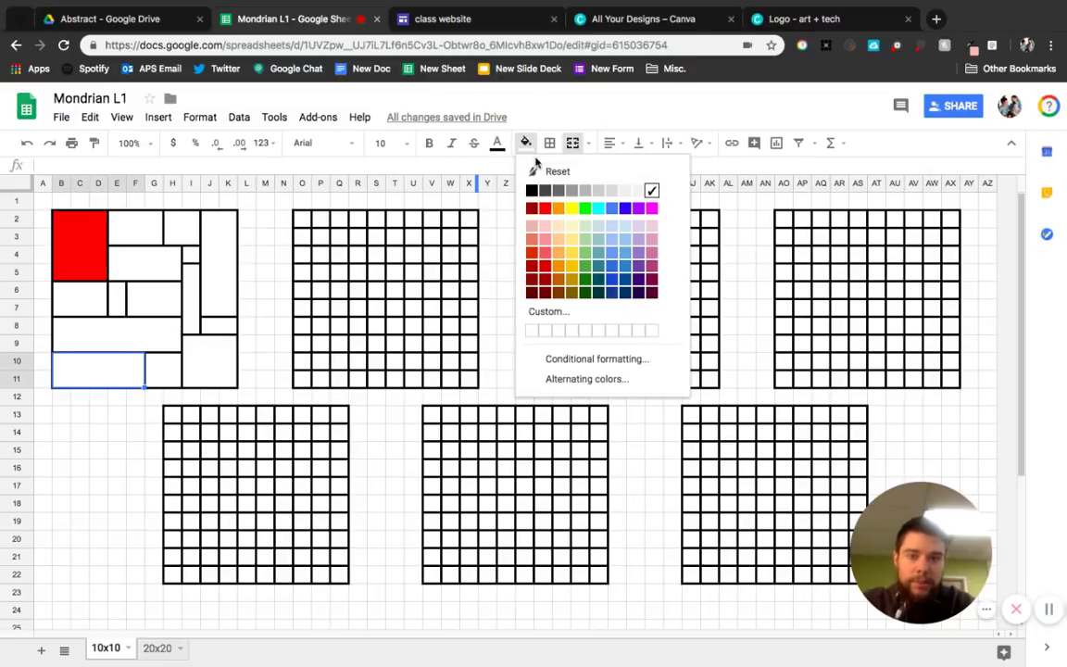
{"action": "left_click", "coordinate": [572, 210]}
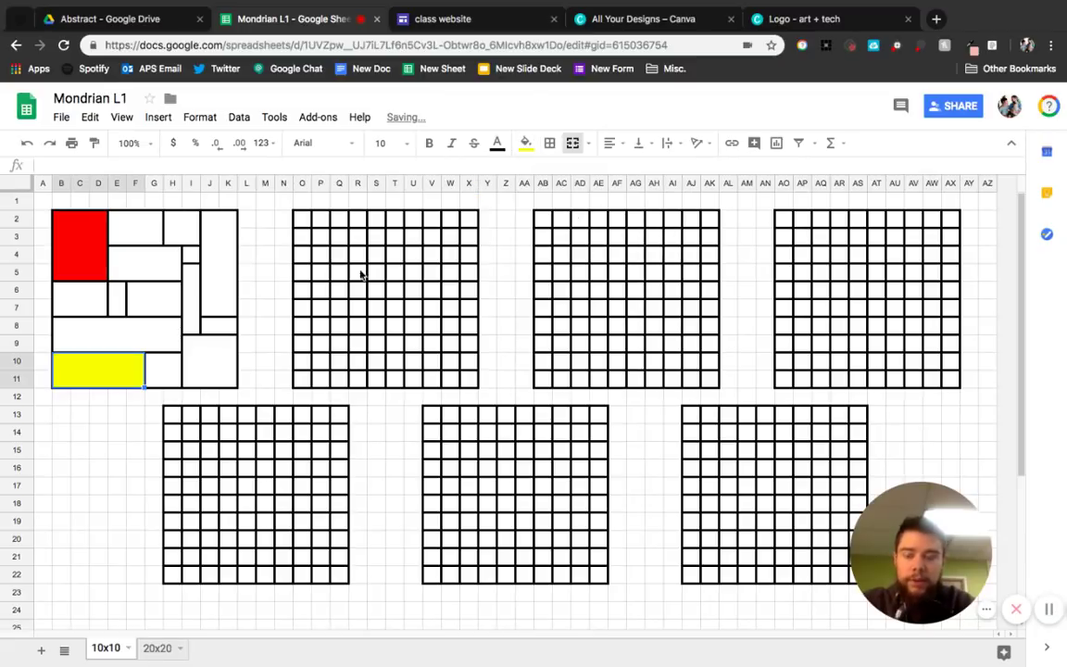
{"action": "left_click", "coordinate": [225, 298]}
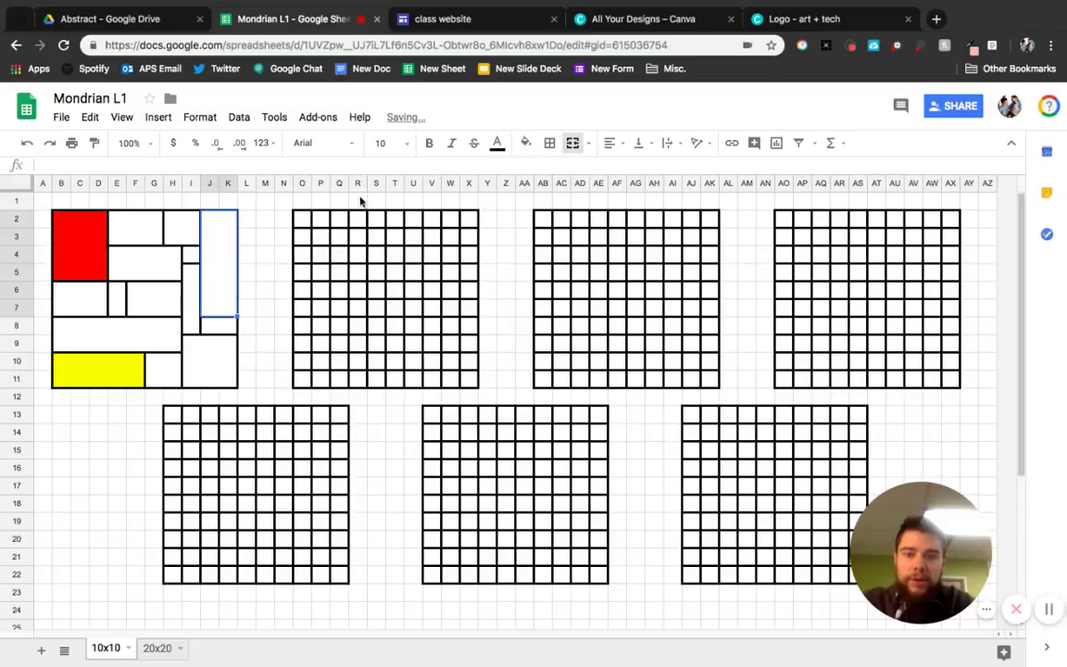
{"action": "left_click", "coordinate": [525, 145]}
{"action": "left_click", "coordinate": [623, 209]}
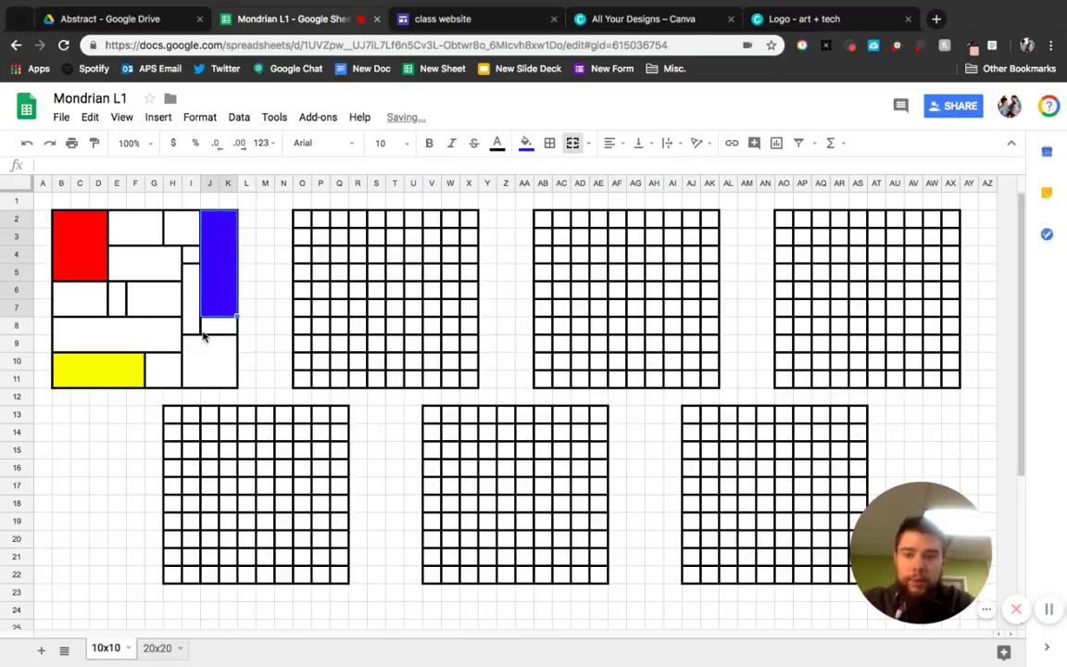
Step: Fill cell I4 yellow and the G10:H11 block red
{"action": "left_click", "coordinate": [191, 260]}
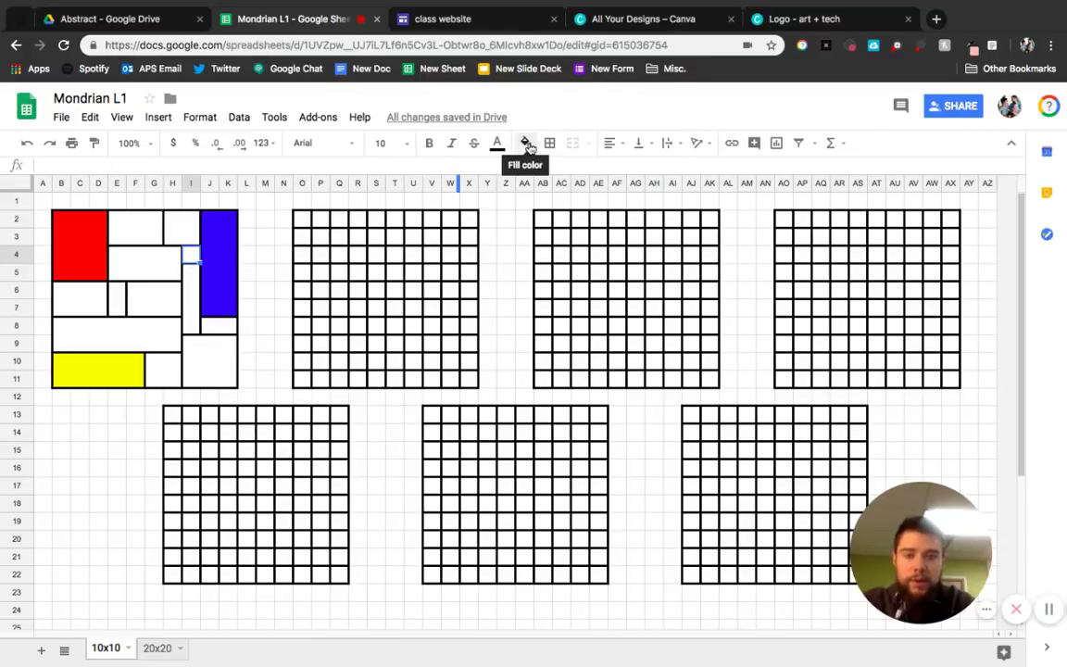
{"action": "left_click", "coordinate": [525, 143]}
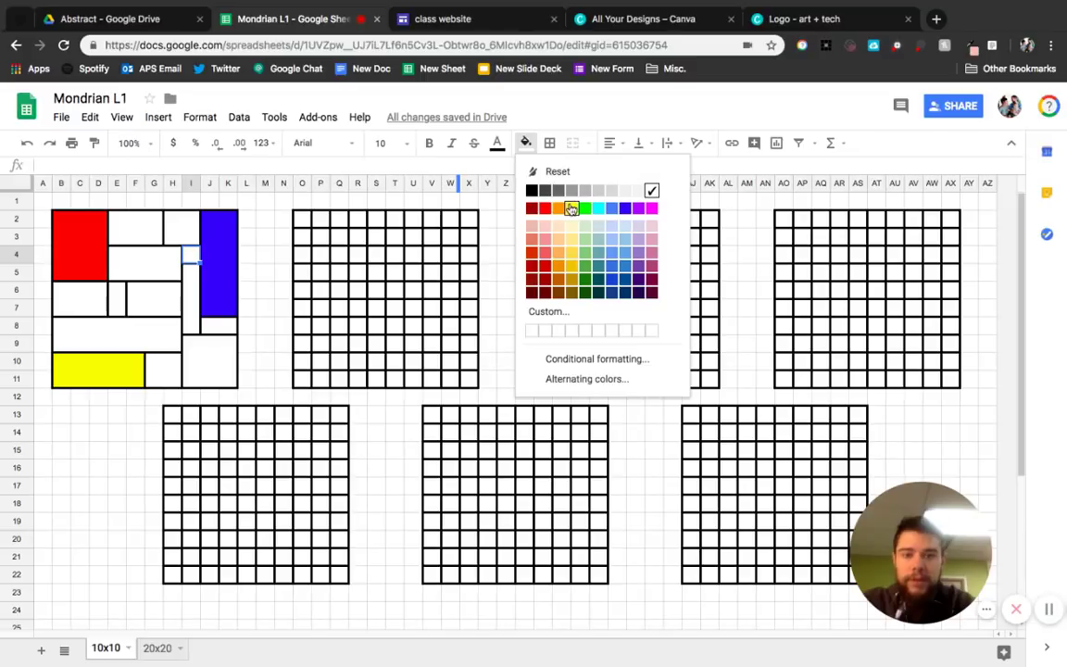
{"action": "left_click", "coordinate": [572, 208]}
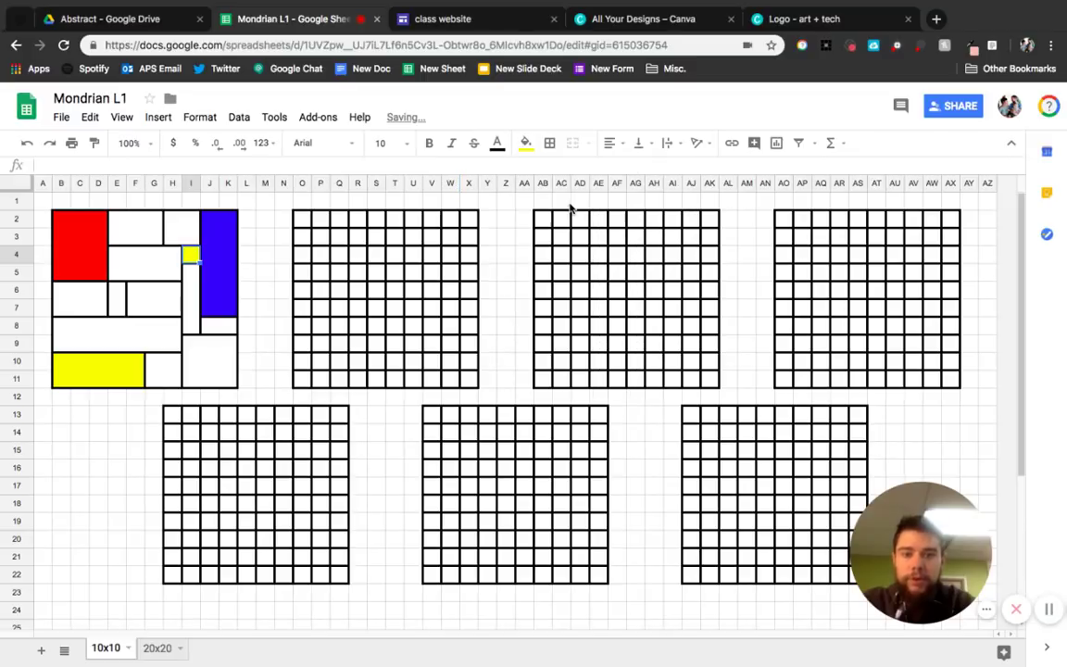
{"action": "left_click", "coordinate": [141, 338]}
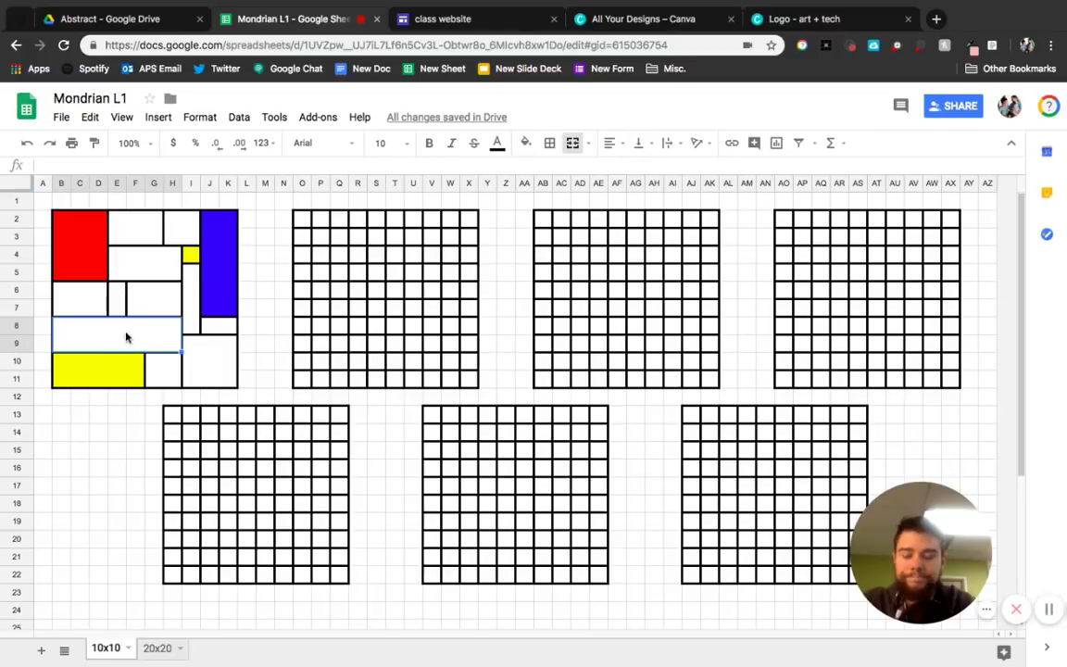
{"action": "left_click", "coordinate": [524, 145]}
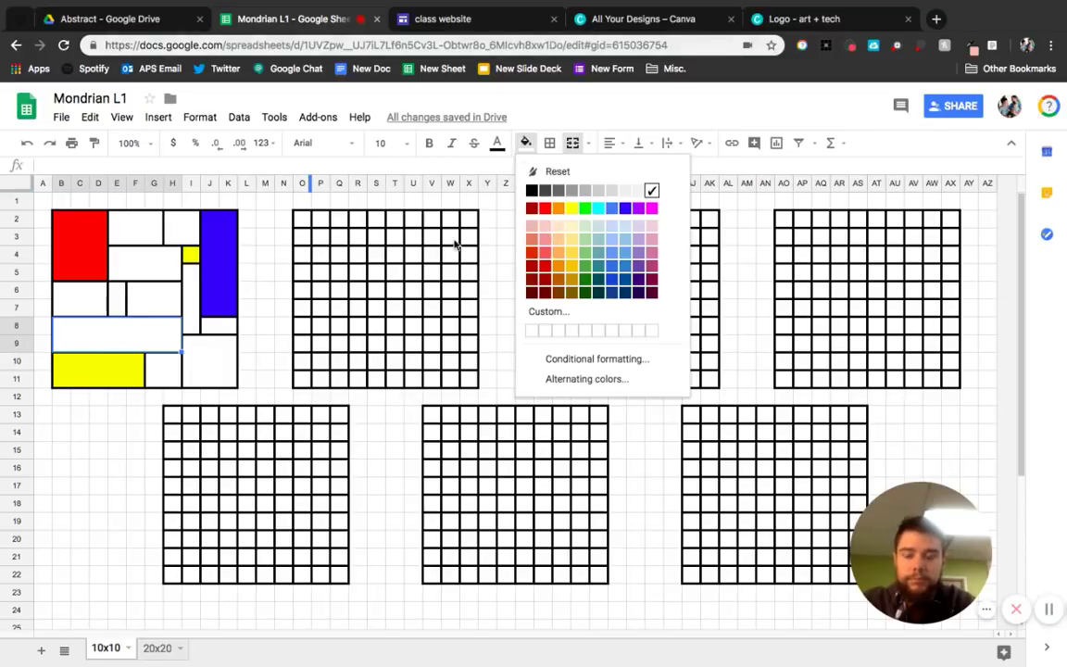
{"action": "left_click", "coordinate": [149, 347]}
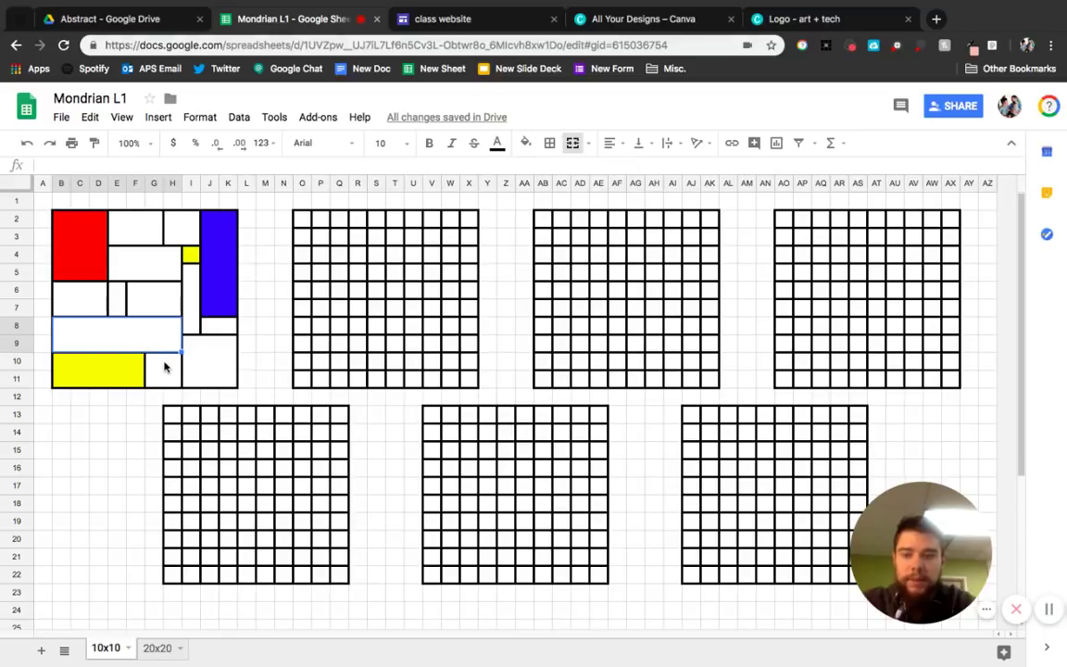
{"action": "left_click", "coordinate": [165, 368]}
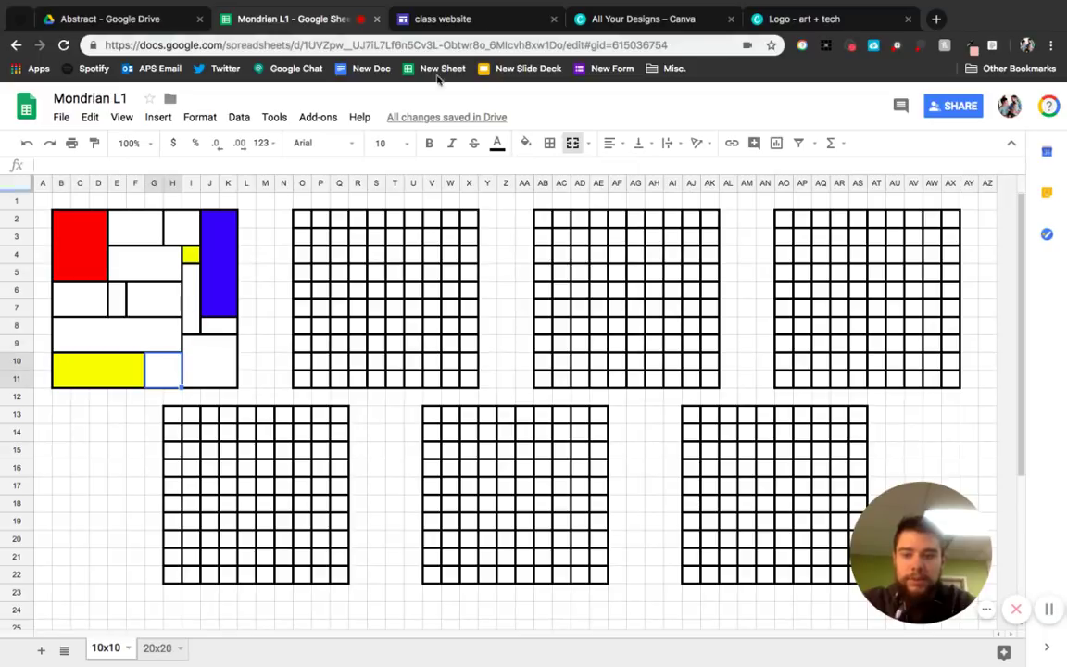
{"action": "left_click", "coordinate": [525, 145]}
{"action": "left_click", "coordinate": [536, 208]}
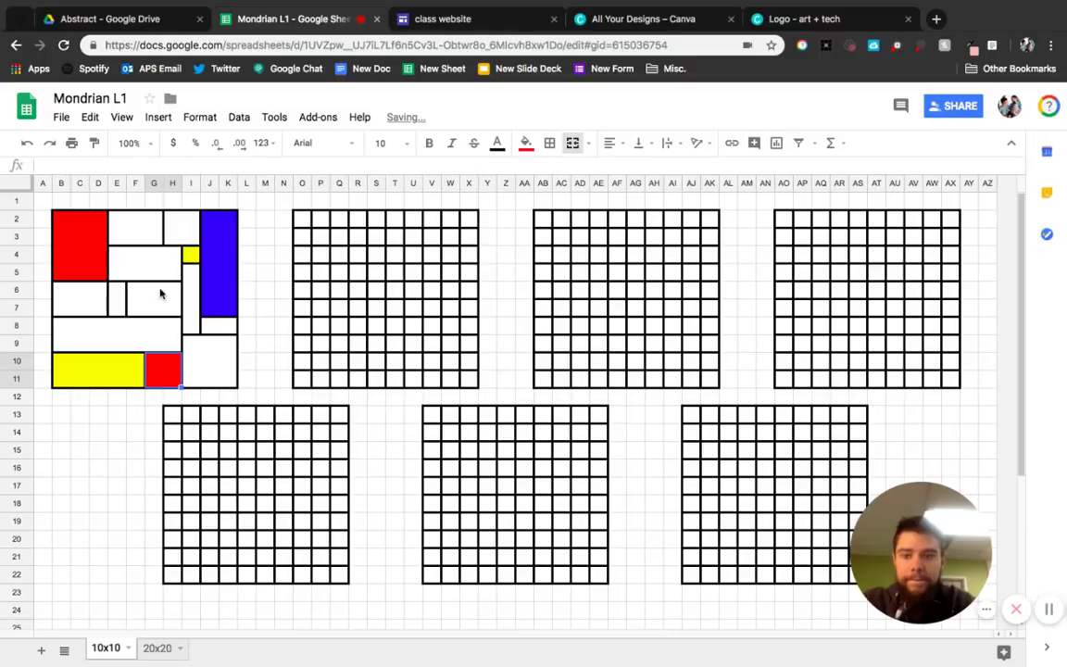
Step: Fill the E6:E7 and E2:G3 blocks blue
{"action": "left_click", "coordinate": [116, 295]}
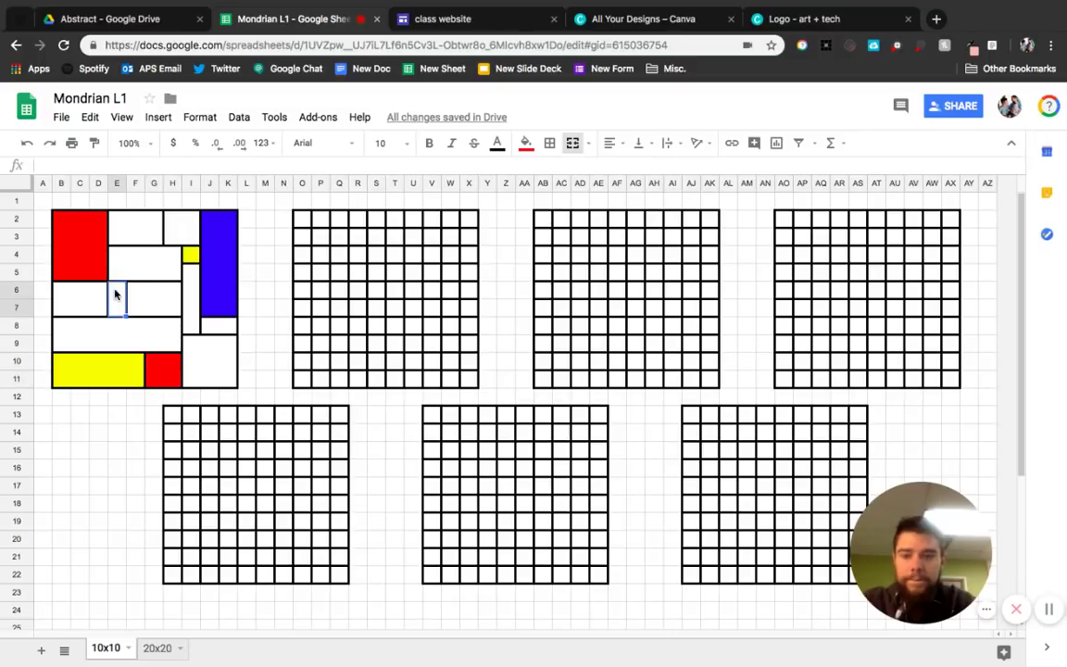
{"action": "left_click", "coordinate": [55, 306]}
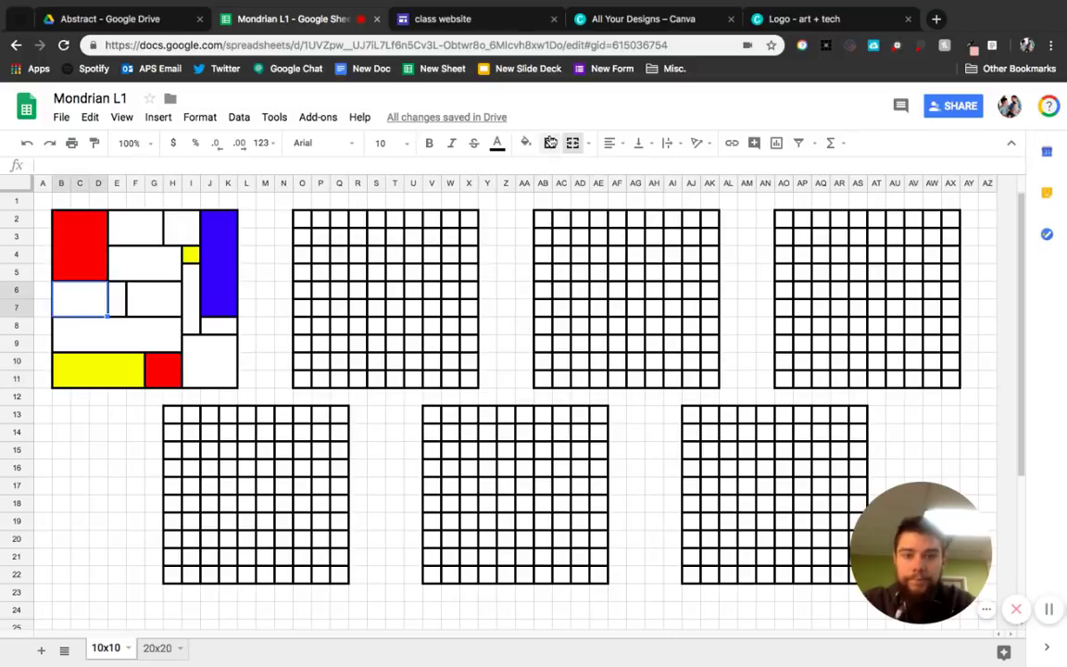
{"action": "left_click", "coordinate": [116, 295]}
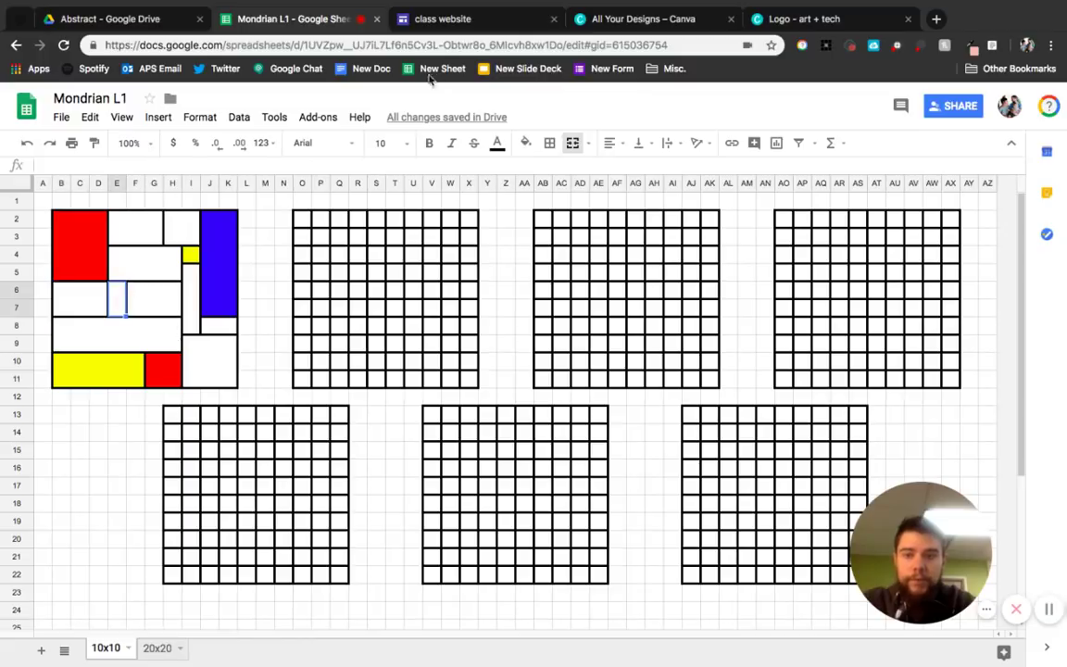
{"action": "left_click", "coordinate": [526, 143]}
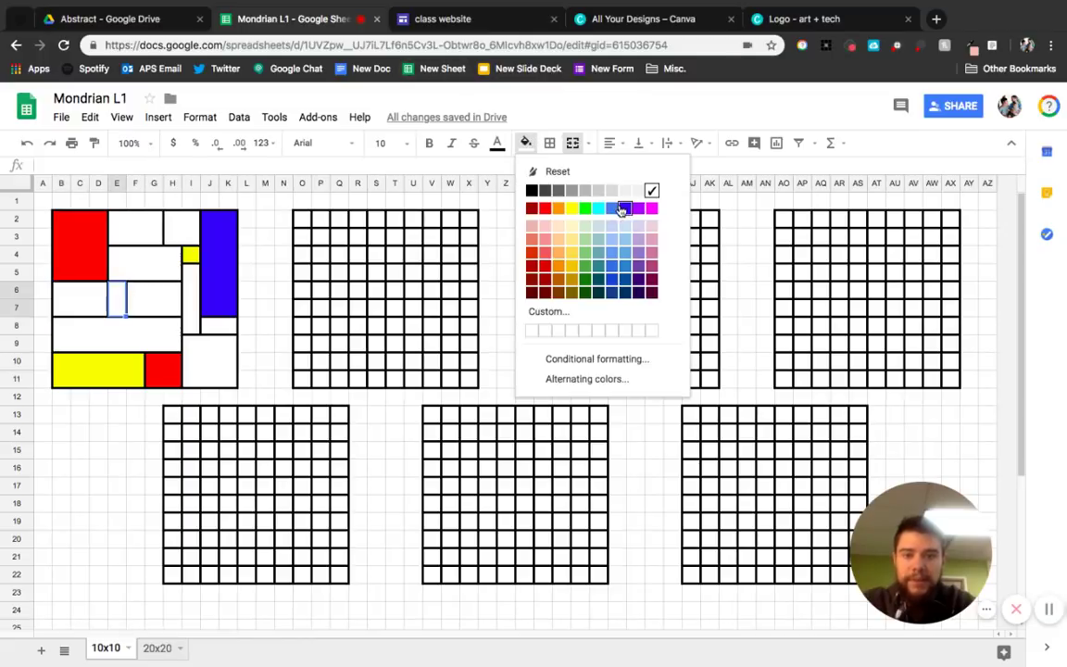
{"action": "left_click", "coordinate": [623, 209]}
{"action": "left_click", "coordinate": [265, 291]}
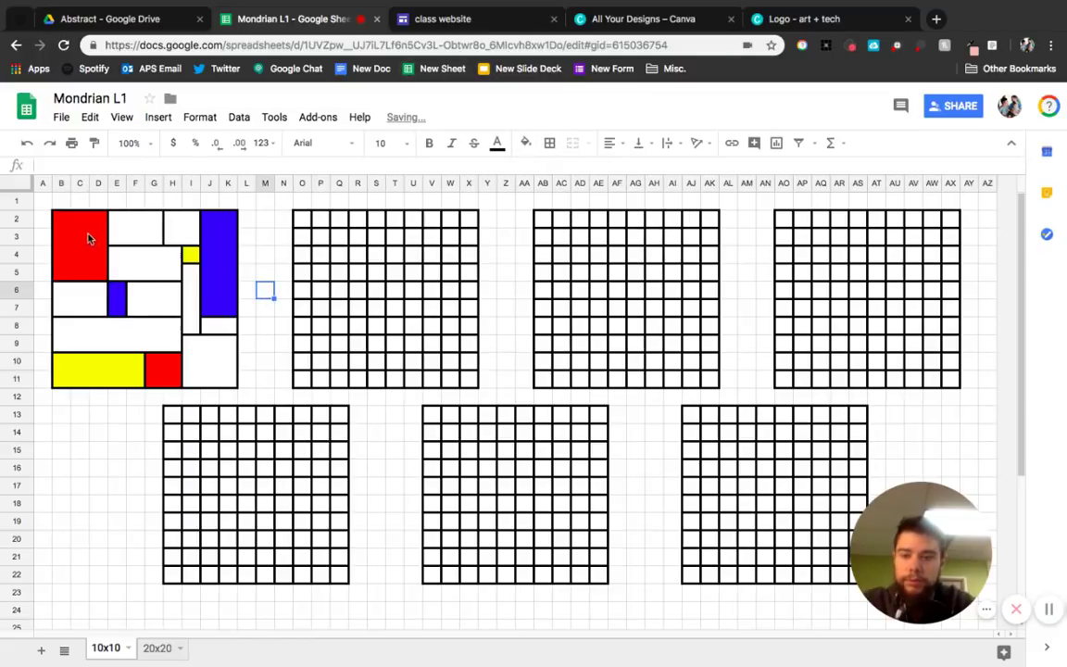
{"action": "left_click", "coordinate": [147, 229]}
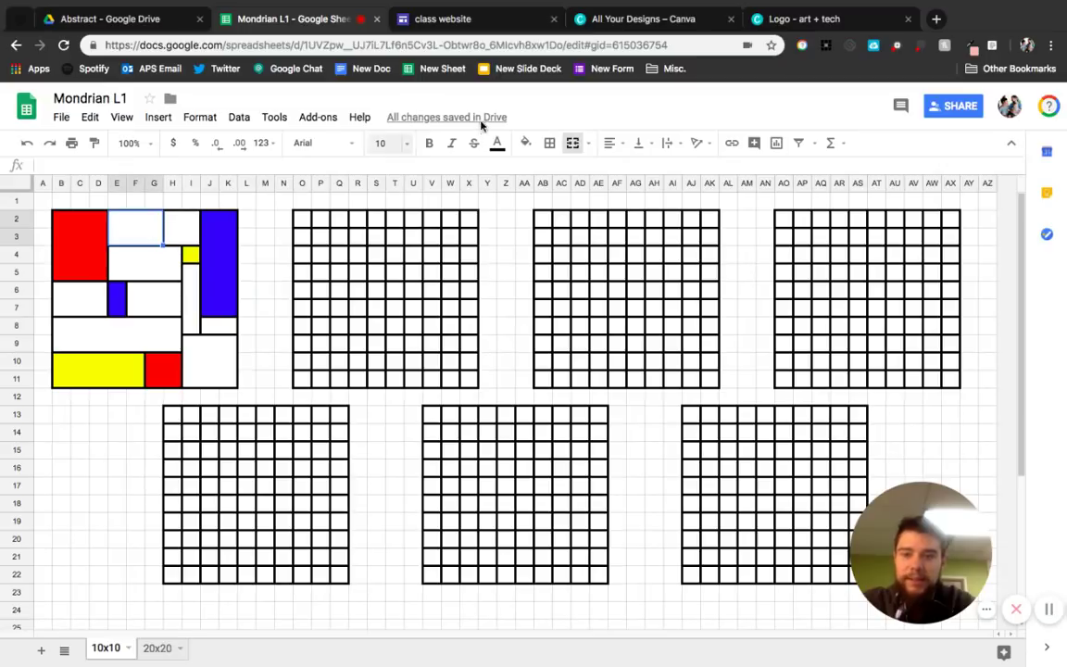
{"action": "left_click", "coordinate": [525, 143]}
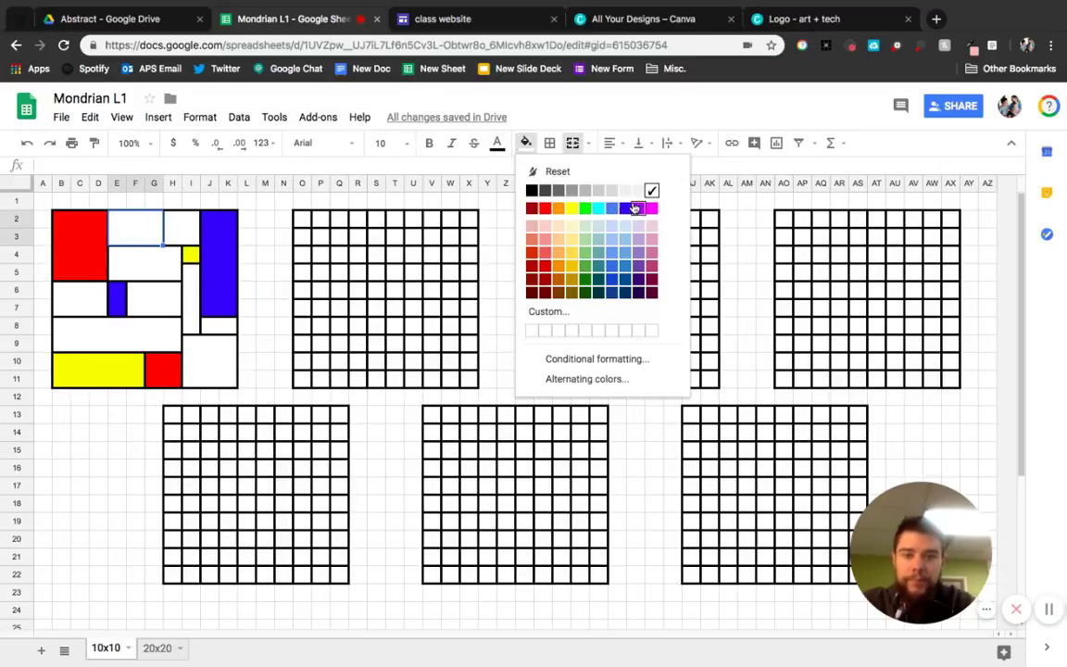
{"action": "left_click", "coordinate": [625, 208]}
{"action": "left_click", "coordinate": [255, 308]}
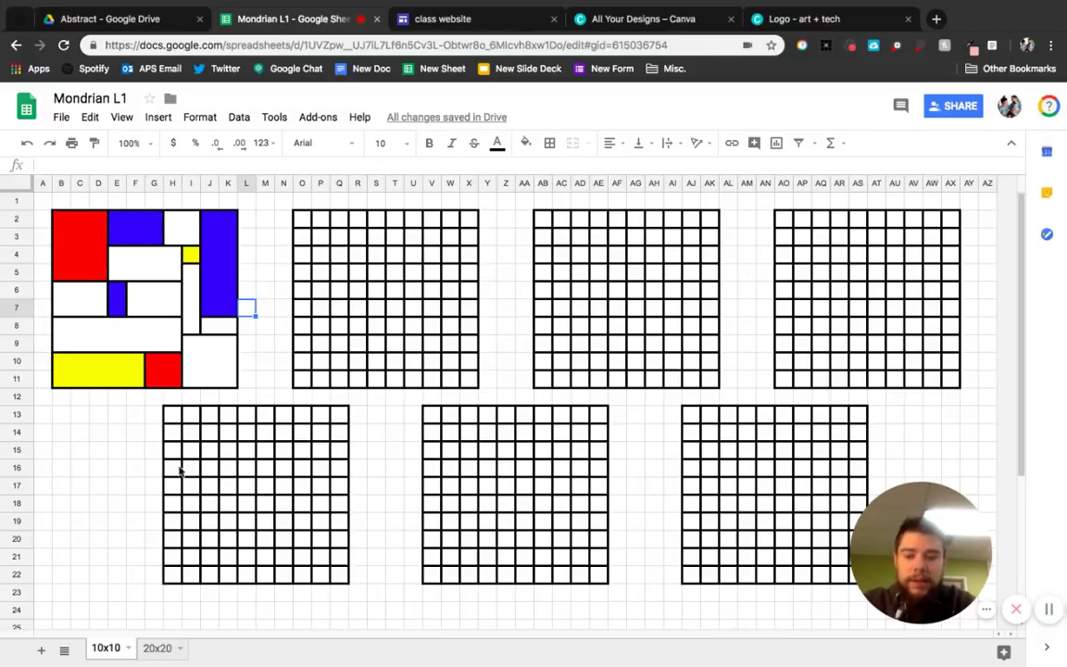
Step: Switch to the 20x20 sheet with its two empty 20-by-20 grids
{"action": "left_click", "coordinate": [98, 503]}
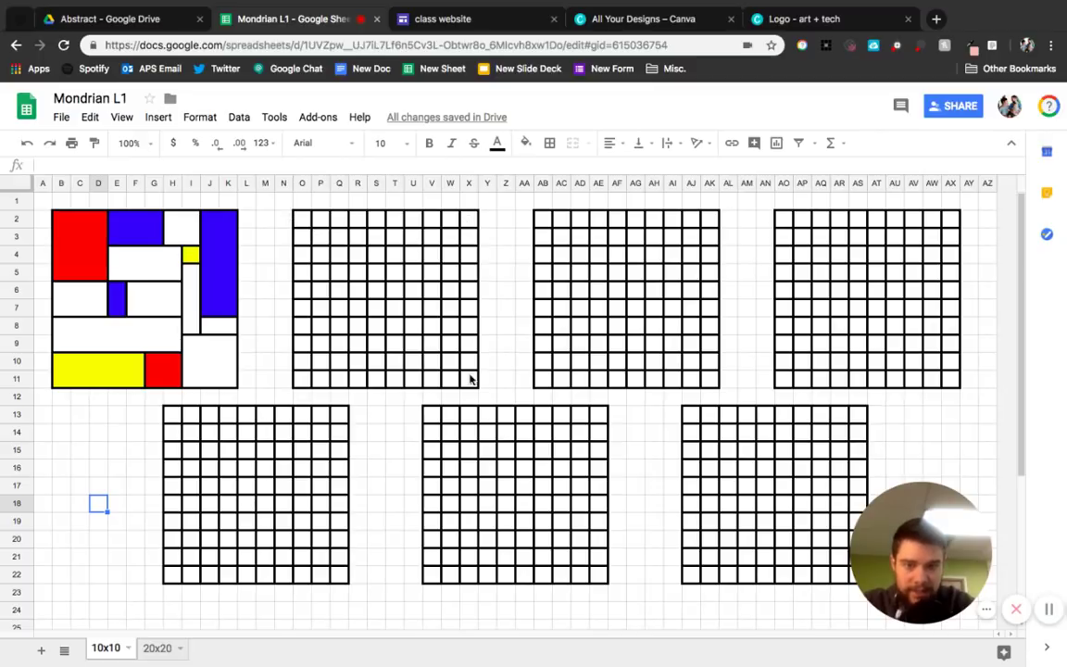
{"action": "left_click", "coordinate": [152, 650]}
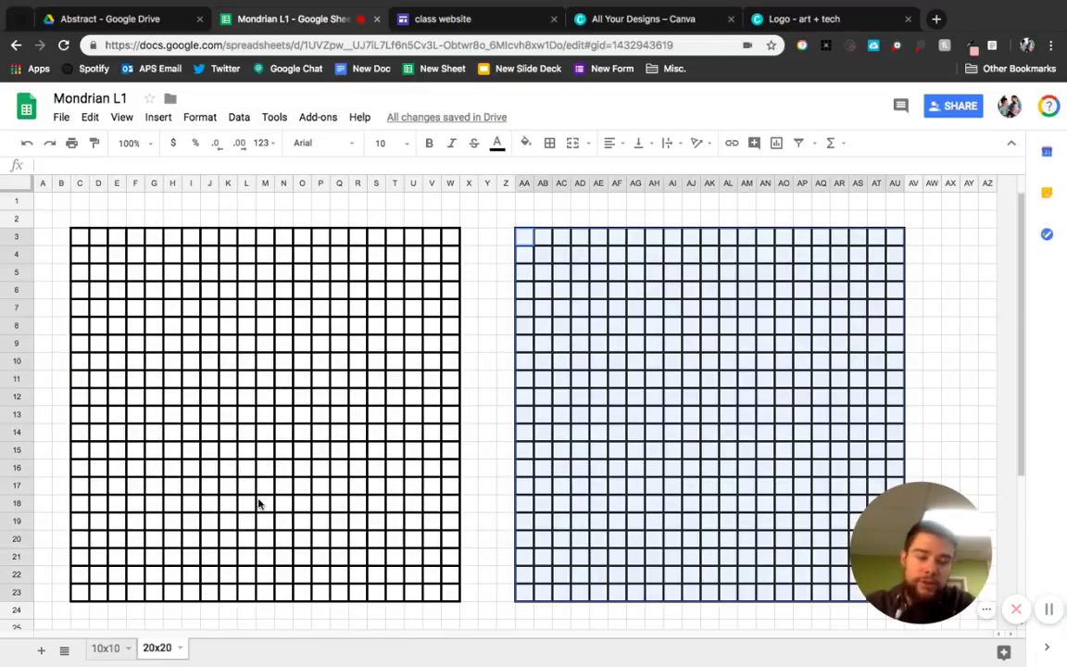
{"action": "left_click", "coordinate": [434, 427]}
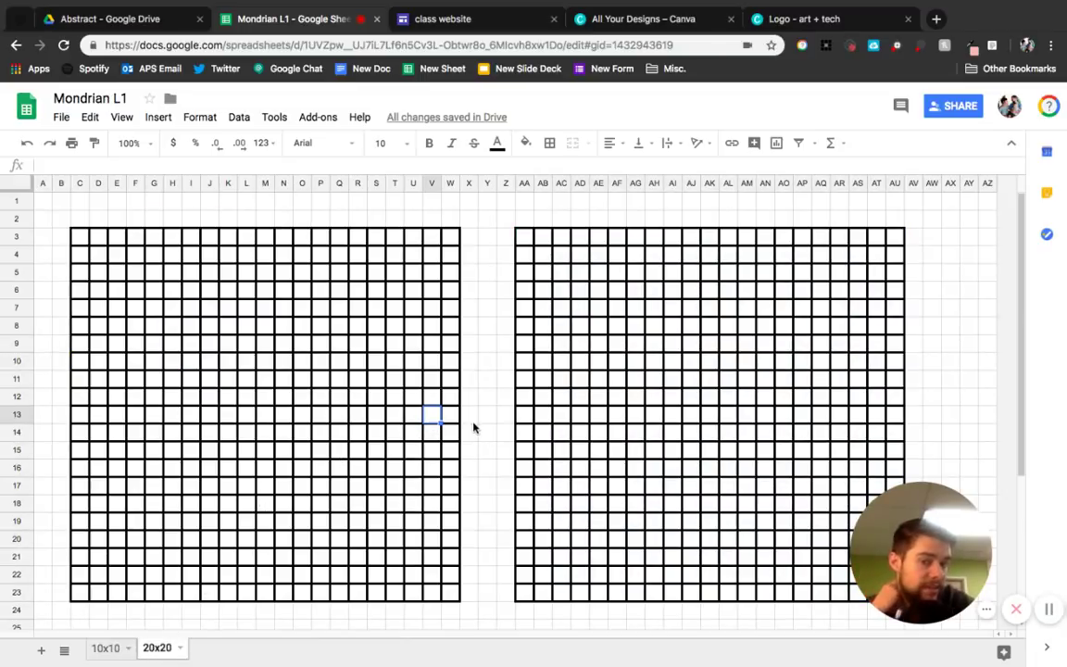
{"action": "left_click", "coordinate": [469, 417]}
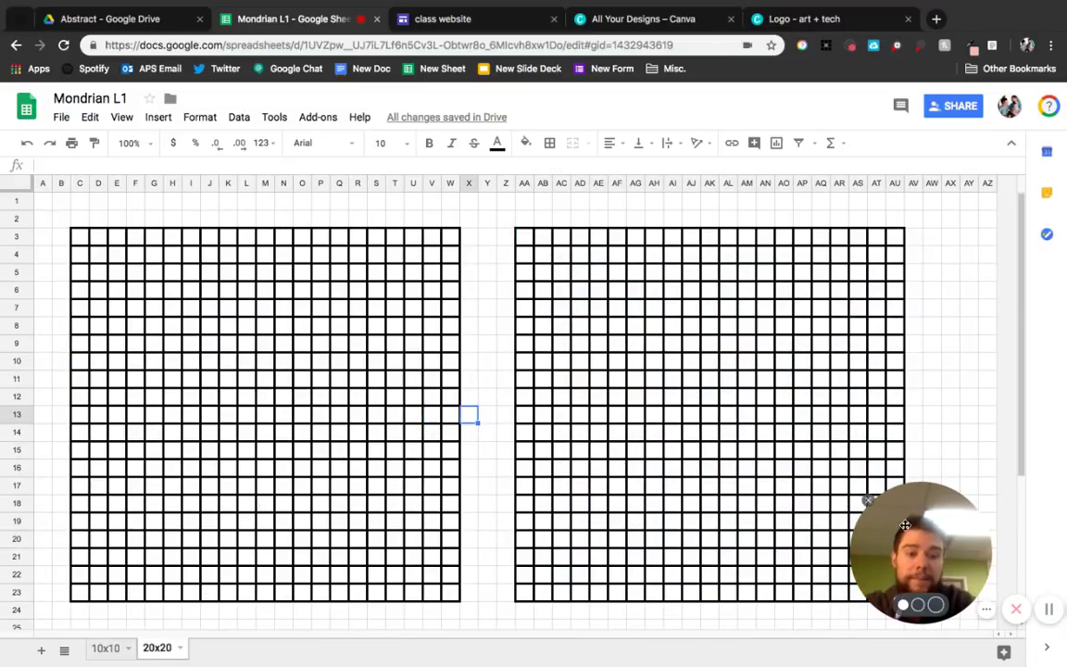
{"action": "left_click_drag", "start_coordinate": [905, 526], "coordinate": [672, 522]}
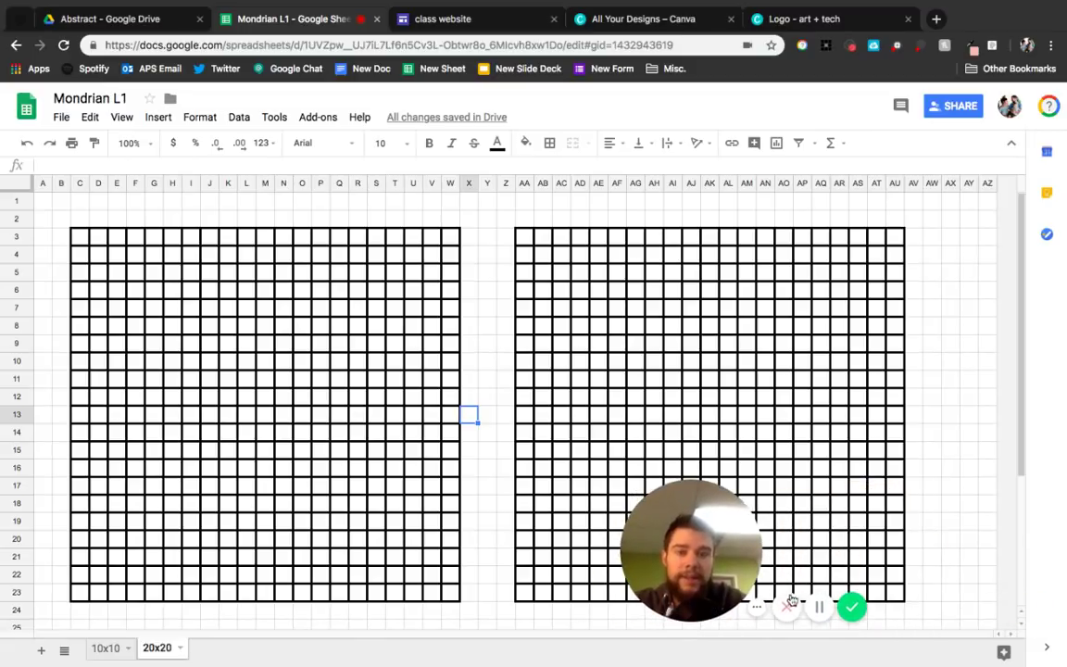